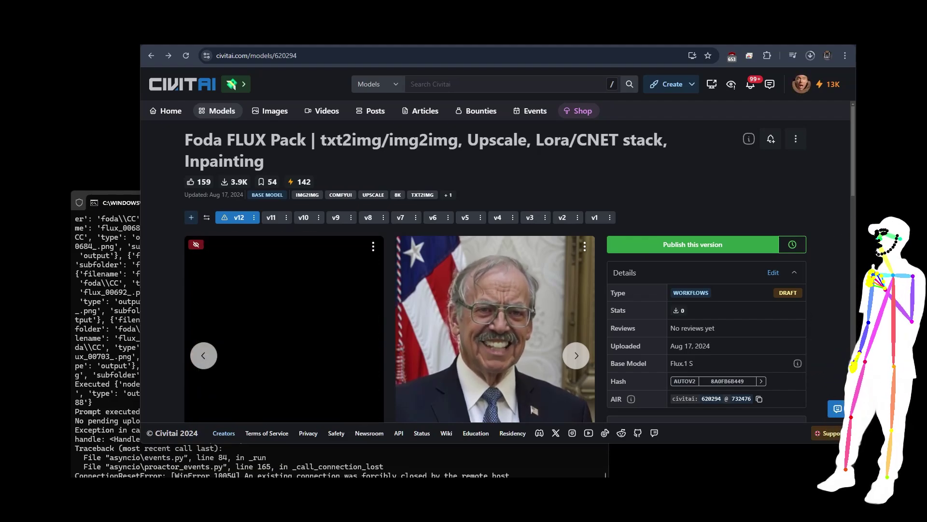
# Step: Switch from the Civitai page to the ComfyUI tab with the Foda Scene Editor workflow
pyautogui.hotkey('ctrl', 'Tab')
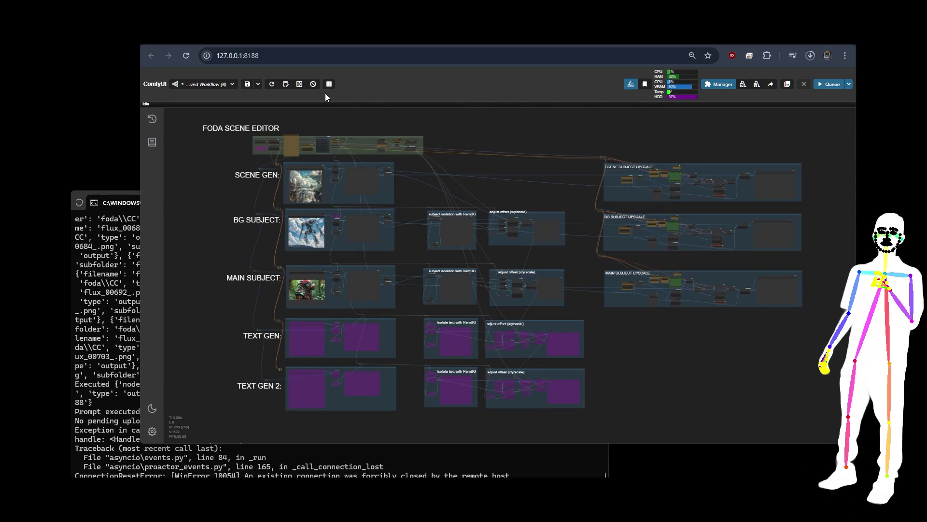
pyautogui.scroll(5, 302, 149)
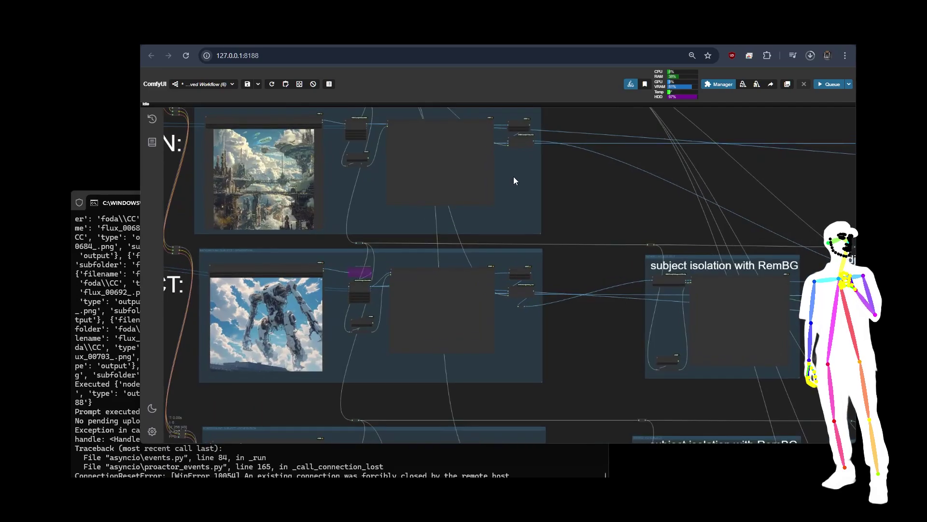
pyautogui.moveTo(586, 215); pyautogui.dragTo(712, 277)
pyautogui.scroll(1, 478, 173)
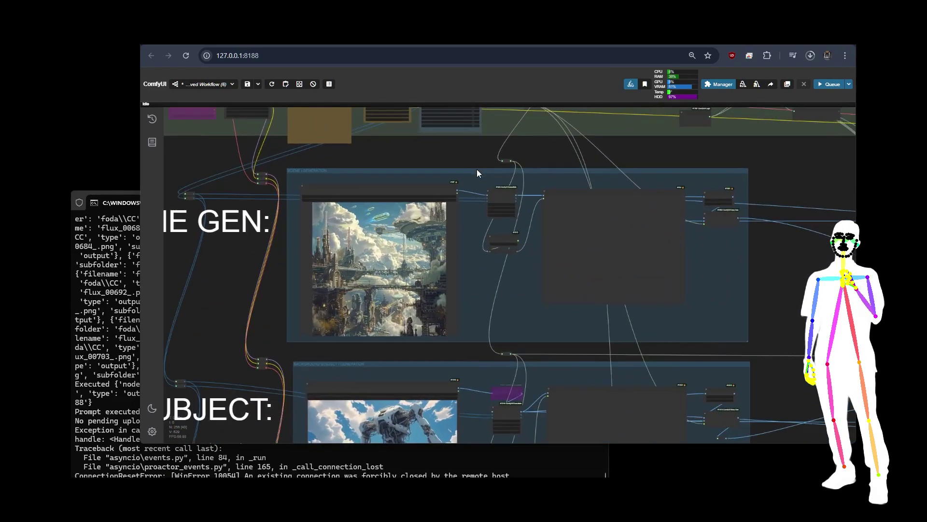
pyautogui.scroll(1, 466, 155)
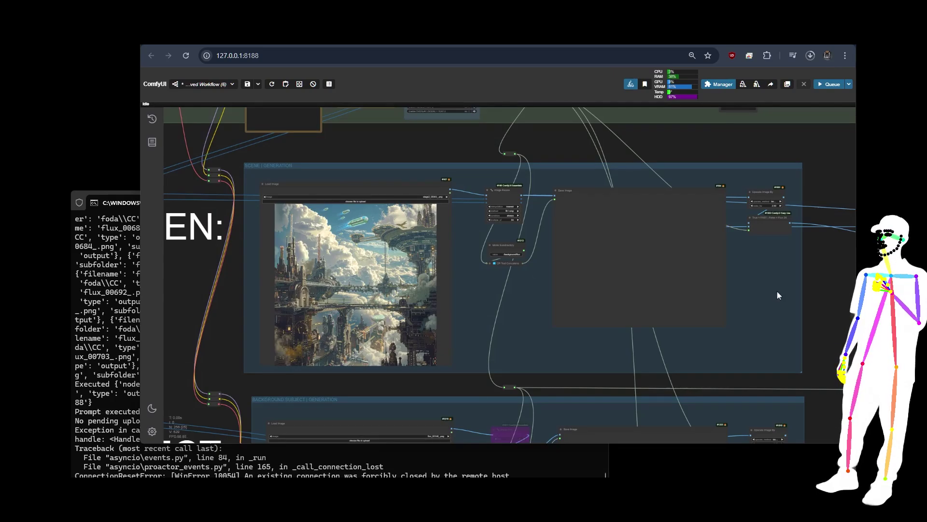
pyautogui.scroll(-3, 784, 306)
pyautogui.moveTo(345, 268); pyautogui.dragTo(555, 256)
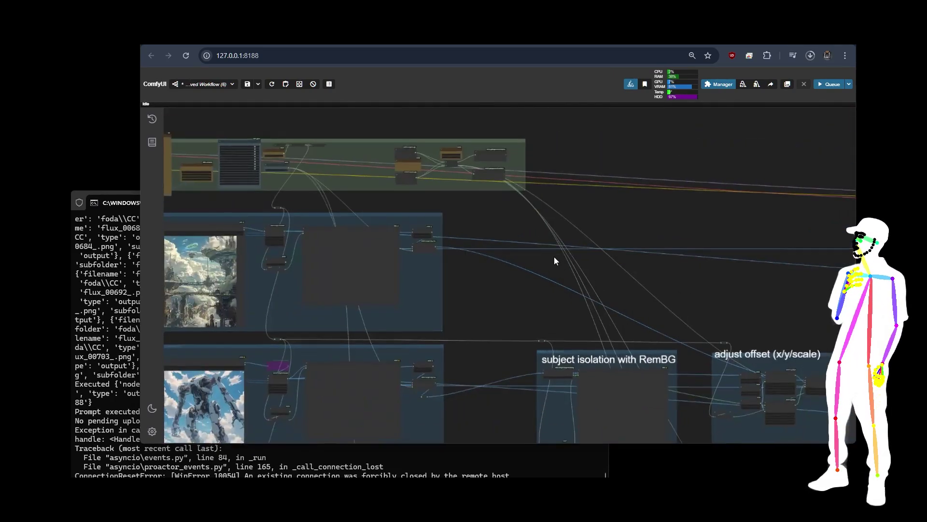
pyautogui.scroll(-2, 554, 256)
pyautogui.moveTo(639, 305); pyautogui.dragTo(580, 153)
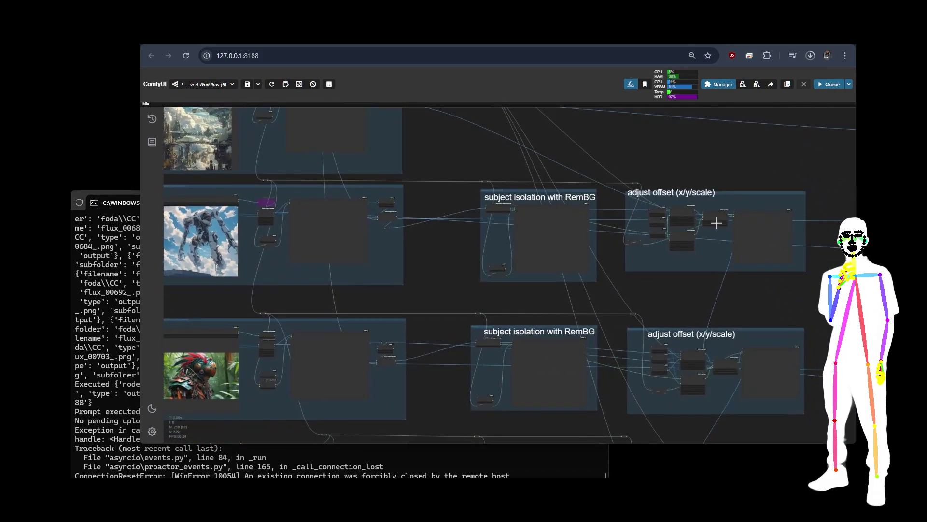
pyautogui.moveTo(523, 155); pyautogui.dragTo(689, 155)
pyautogui.scroll(1, 292, 144)
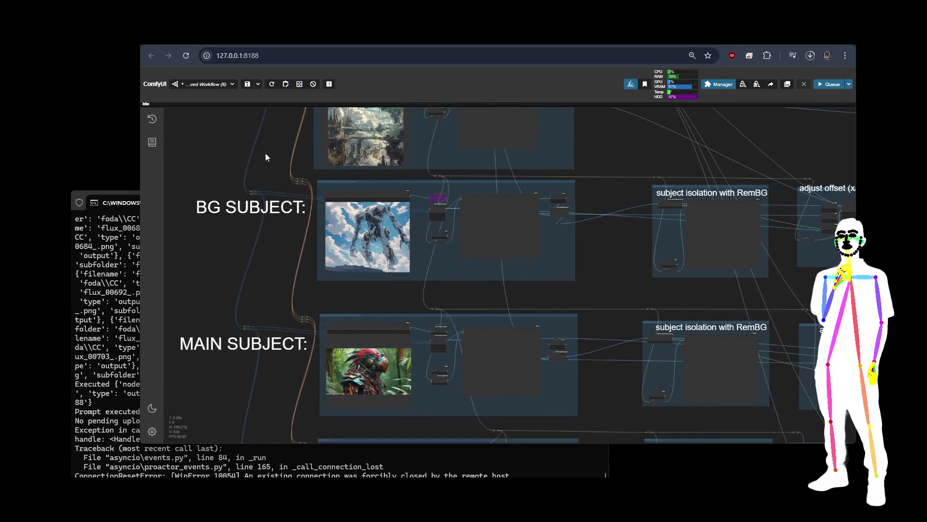
pyautogui.moveTo(265, 153); pyautogui.dragTo(283, 241)
pyautogui.scroll(5, 284, 239)
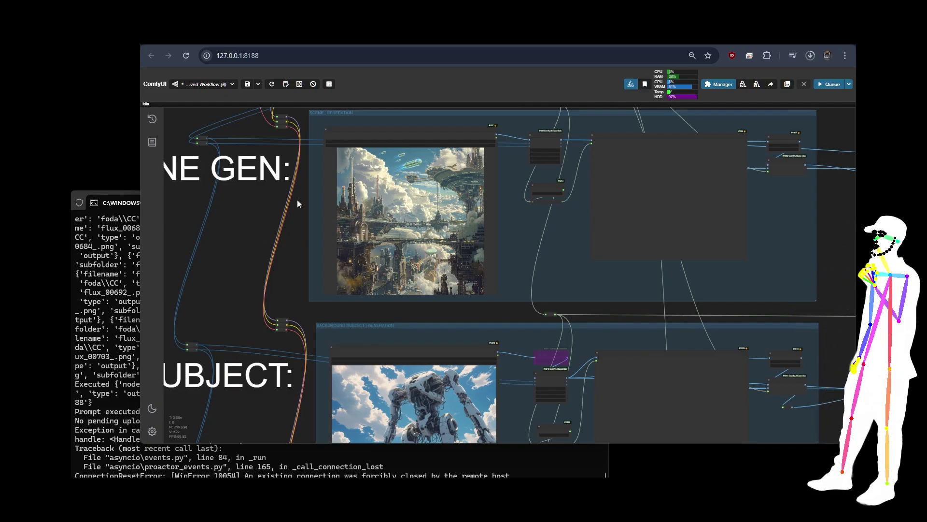
pyautogui.scroll(-3, 247, 241)
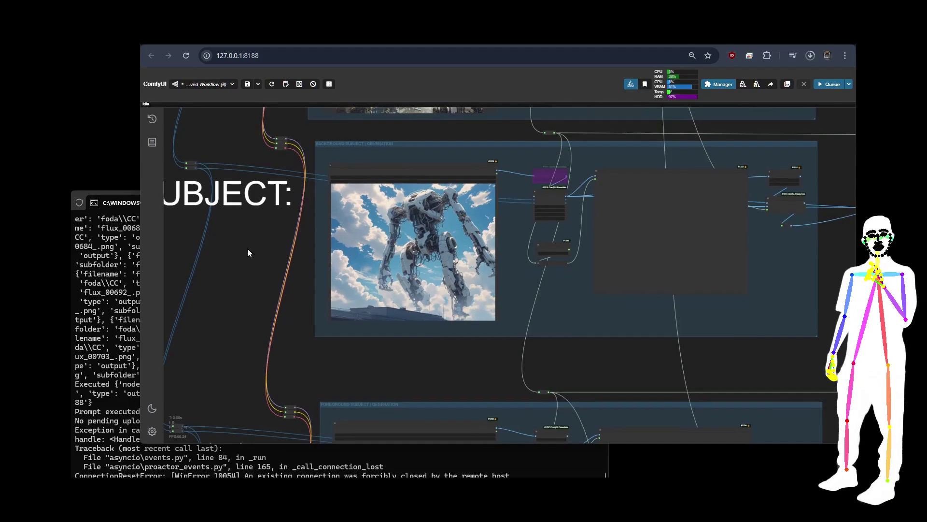
pyautogui.scroll(-5, 248, 252)
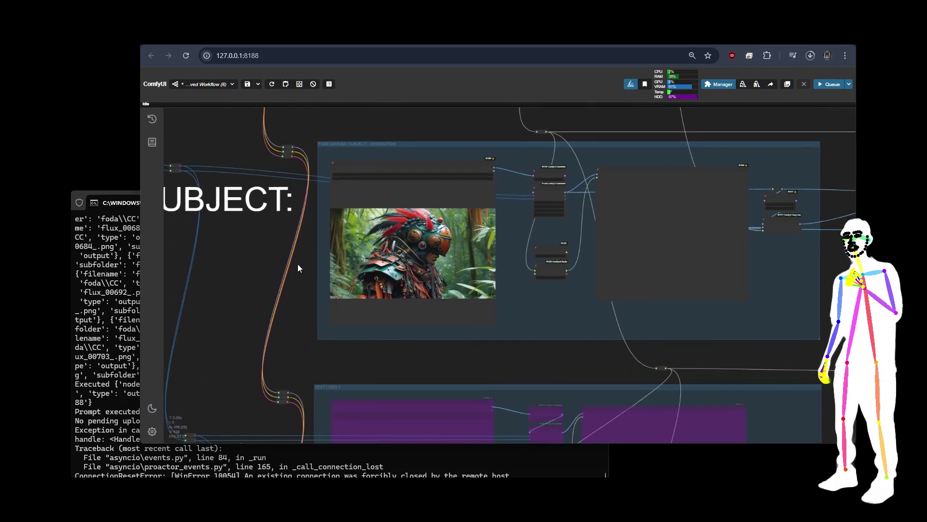
pyautogui.moveTo(230, 340); pyautogui.dragTo(377, 92)
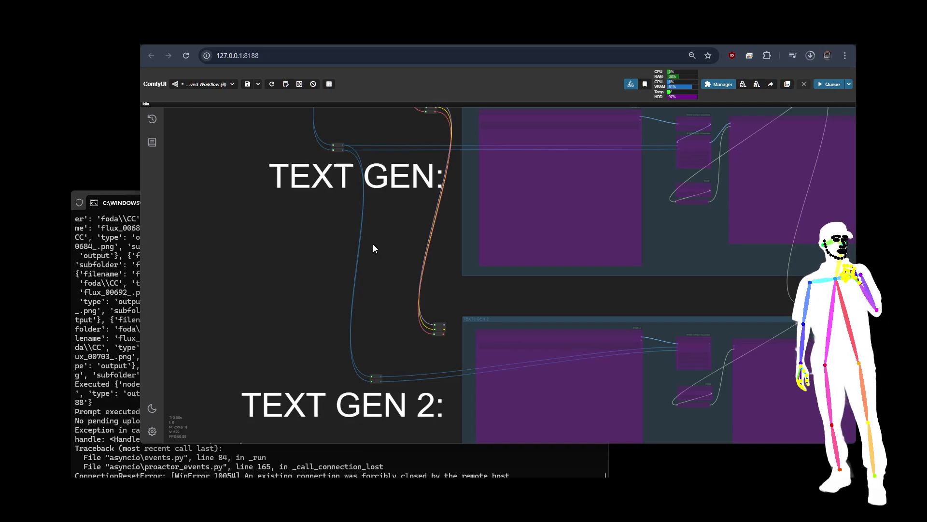
pyautogui.scroll(-5, 313, 258)
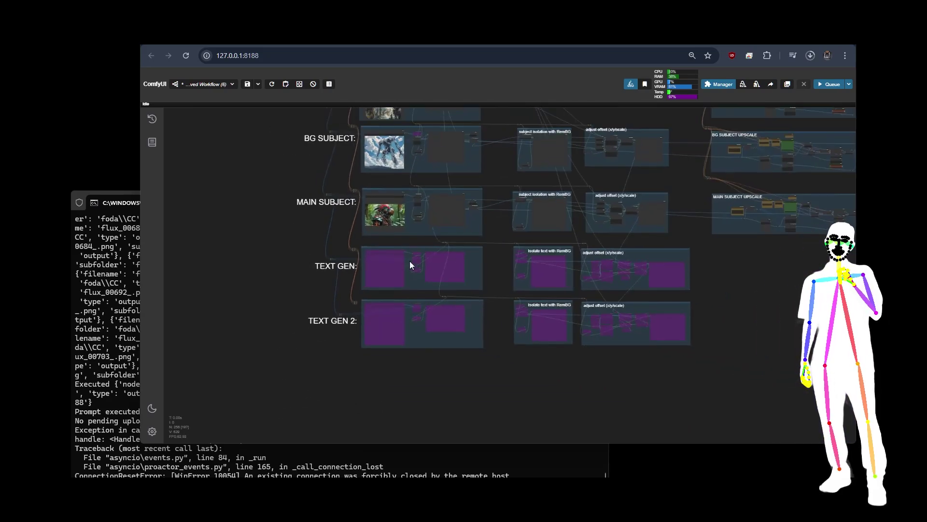
pyautogui.moveTo(238, 173); pyautogui.dragTo(199, 238)
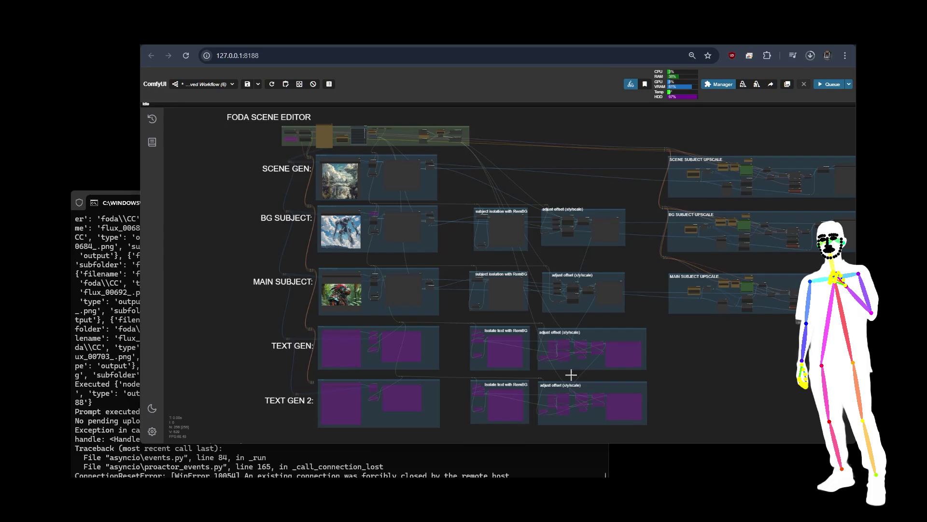
pyautogui.scroll(1, 464, 155)
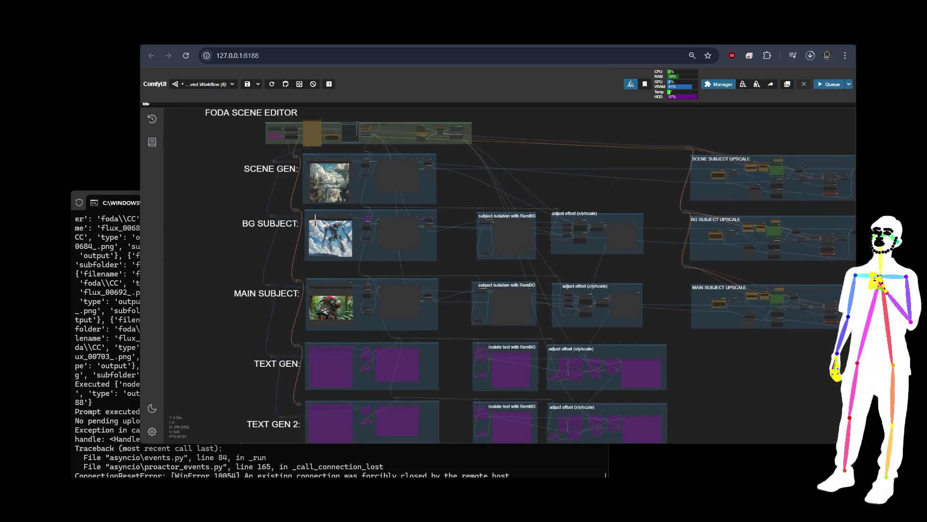
pyautogui.scroll(1, 319, 117)
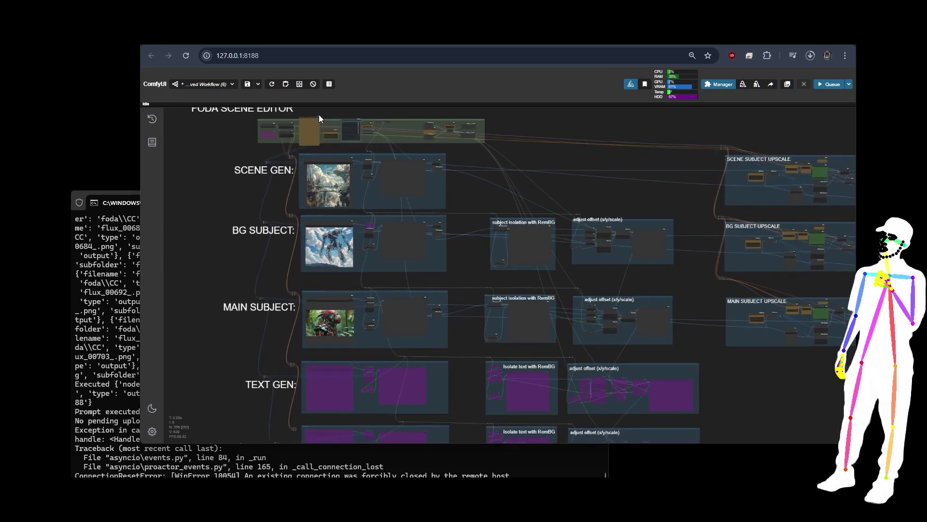
pyautogui.scroll(3, 318, 115)
pyautogui.moveTo(566, 207); pyautogui.dragTo(607, 251)
pyautogui.scroll(12, 524, 277)
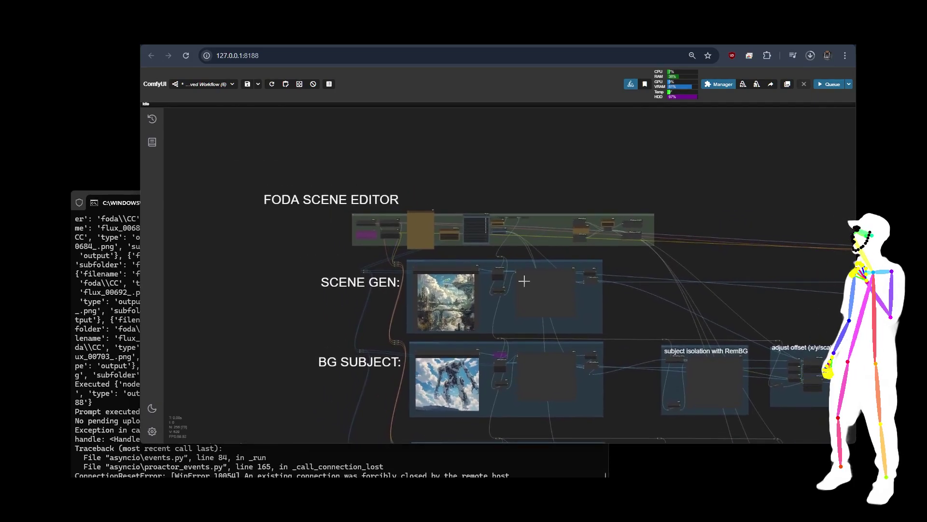
# Step: Zoom to the FLUX mode toggles and set True = FAST | False = Flux 2X to true
pyautogui.scroll(9, 461, 276)
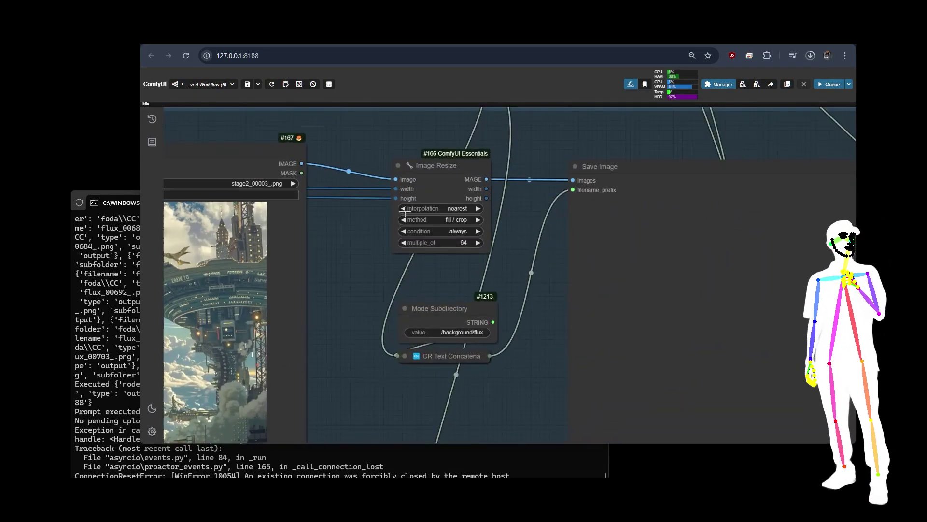
pyautogui.scroll(-9, 515, 292)
pyautogui.scroll(3, 383, 196)
pyautogui.hscroll(-3, 383, 197)
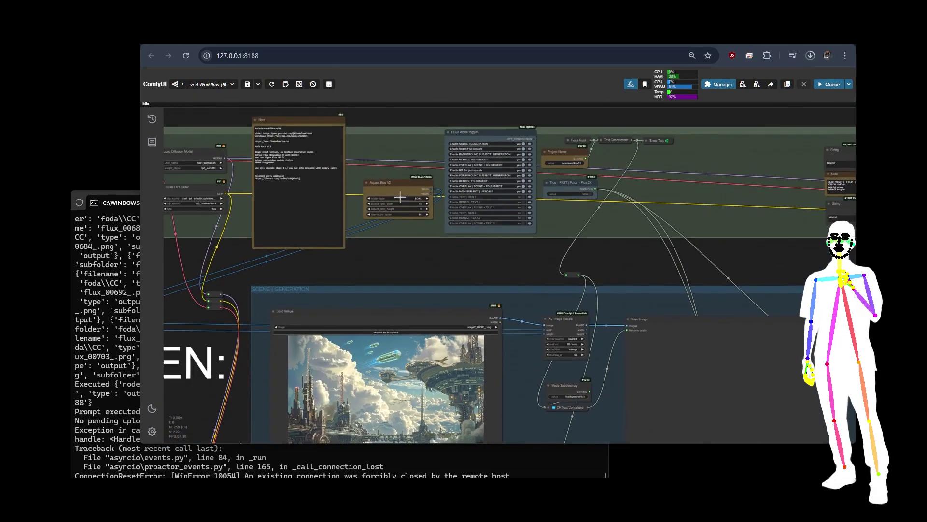
pyautogui.scroll(4, 382, 178)
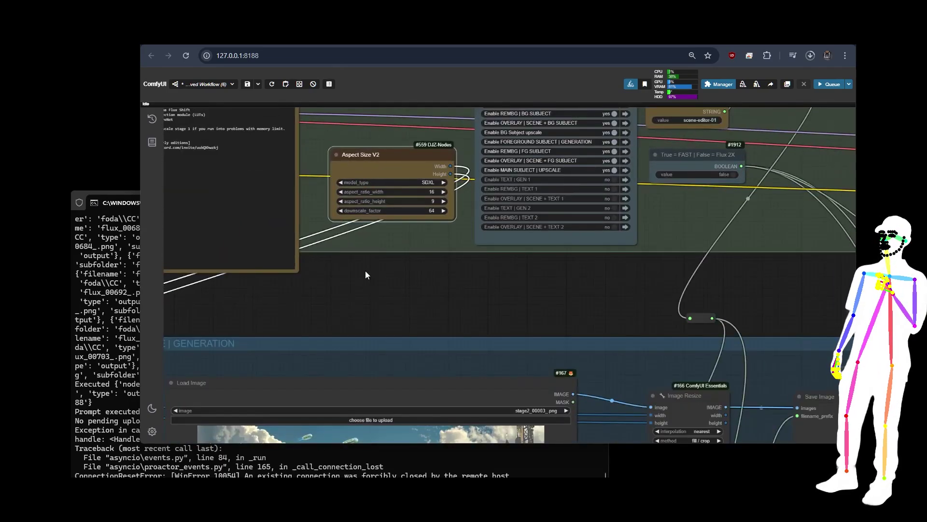
pyautogui.hscroll(5, 365, 274)
pyautogui.scroll(2, 365, 274)
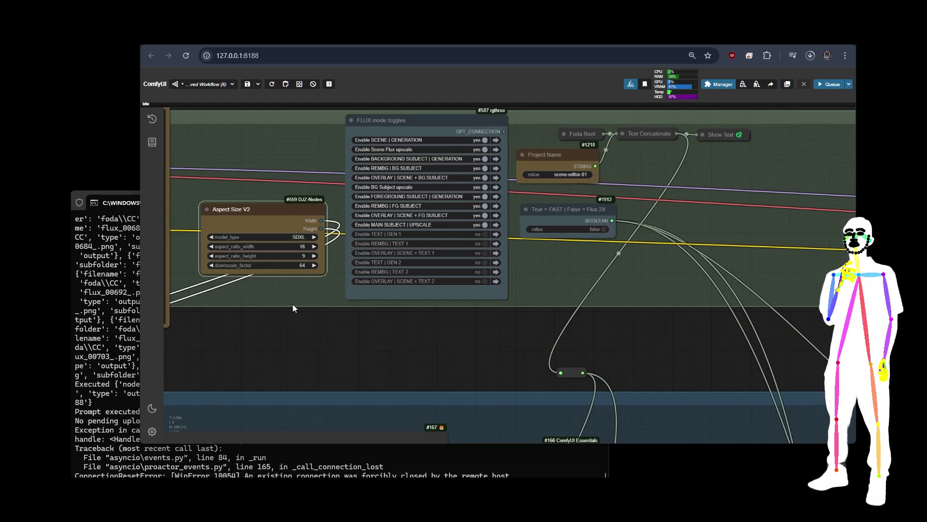
pyautogui.click(549, 224)
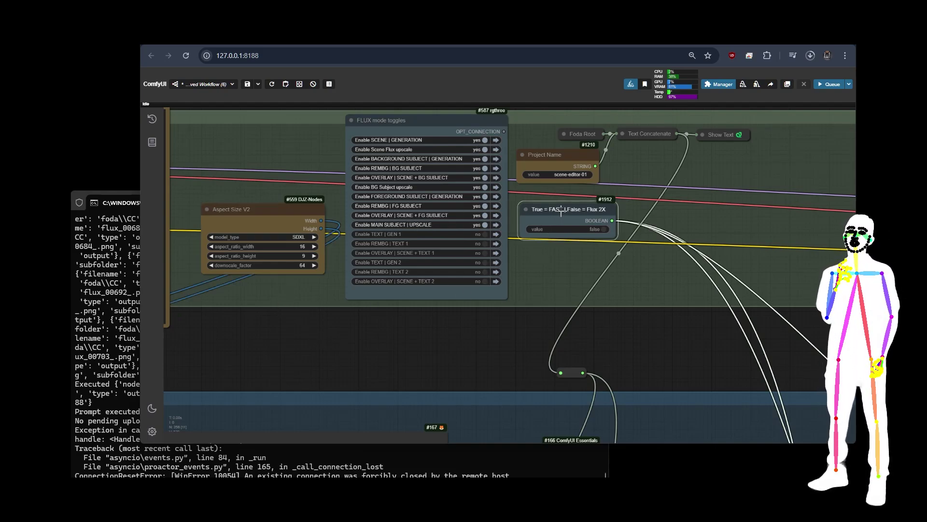
pyautogui.click(591, 228)
pyautogui.scroll(-8, 240, 129)
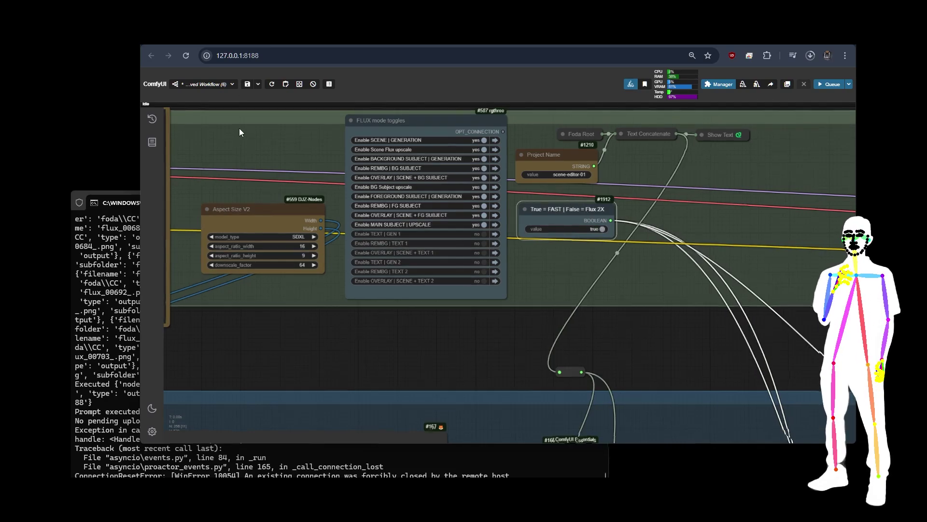
pyautogui.scroll(-5, 239, 128)
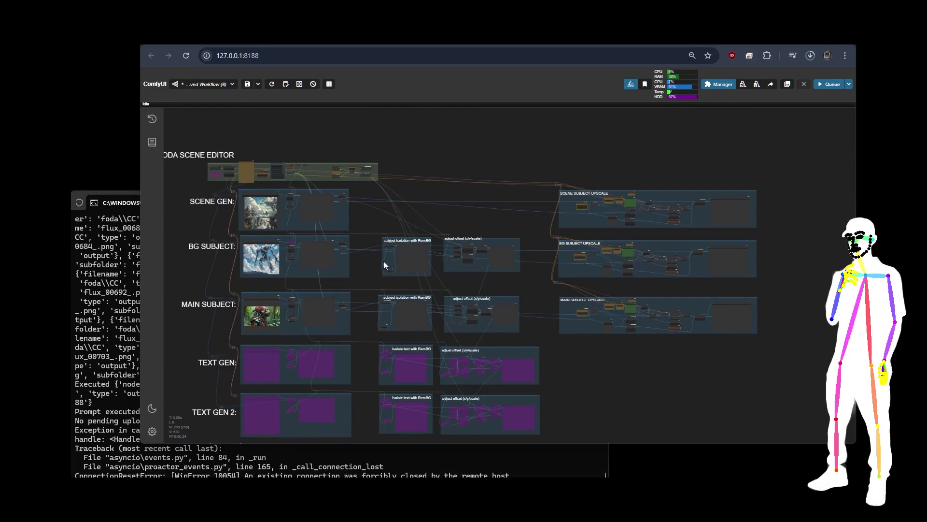
pyautogui.scroll(8, 261, 144)
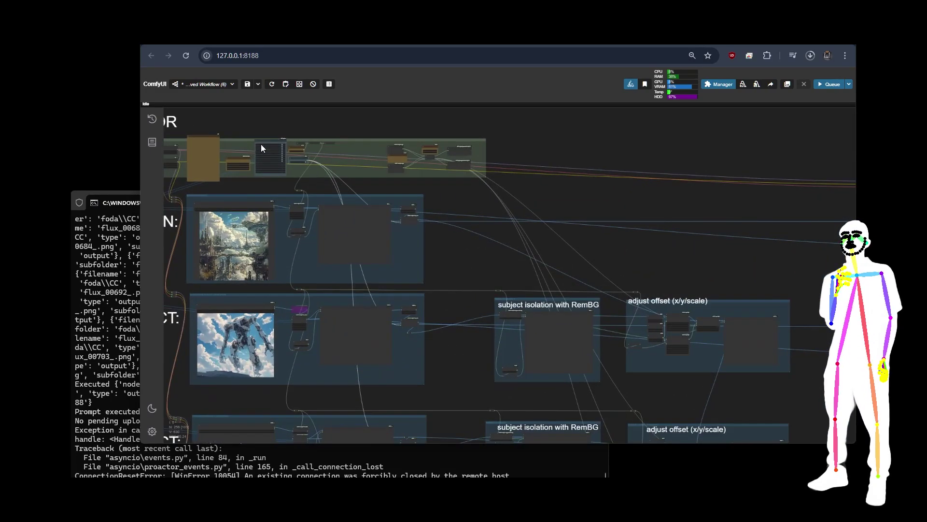
pyautogui.moveTo(332, 158); pyautogui.dragTo(382, 249)
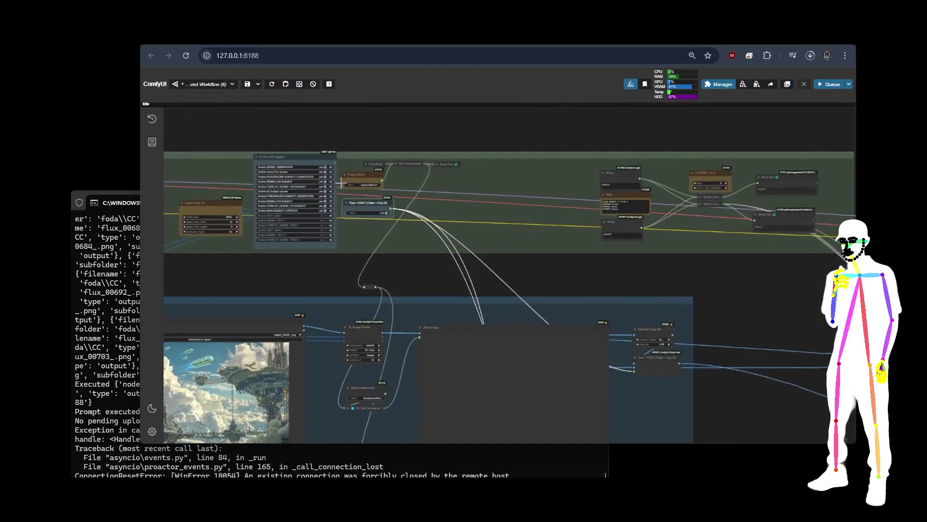
pyautogui.scroll(6, 335, 179)
pyautogui.scroll(-6, 305, 266)
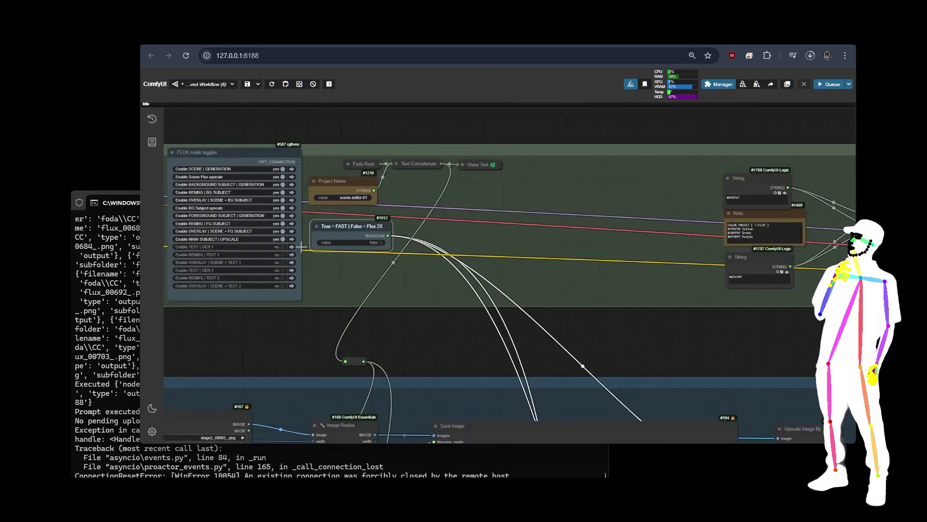
pyautogui.scroll(3, 395, 158)
pyautogui.scroll(-4, 514, 198)
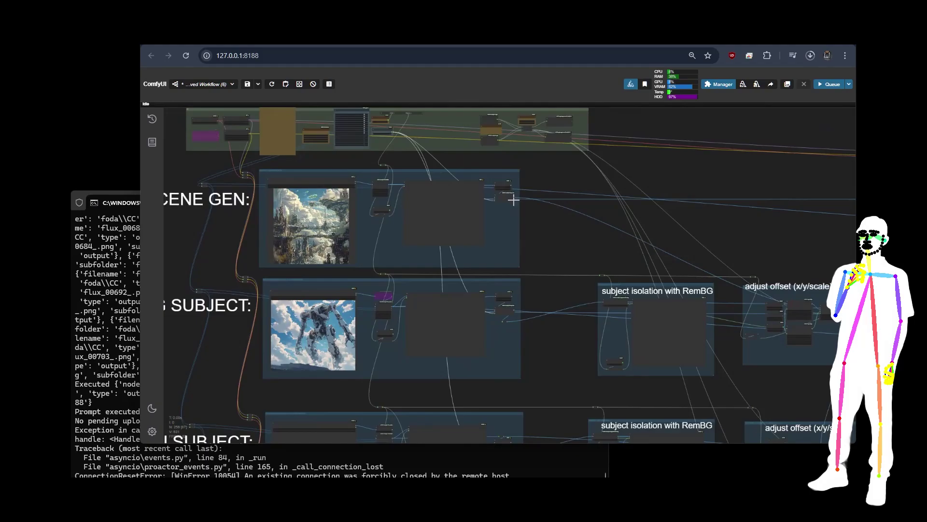
pyautogui.moveTo(565, 261); pyautogui.dragTo(441, 188)
pyautogui.scroll(3, 256, 201)
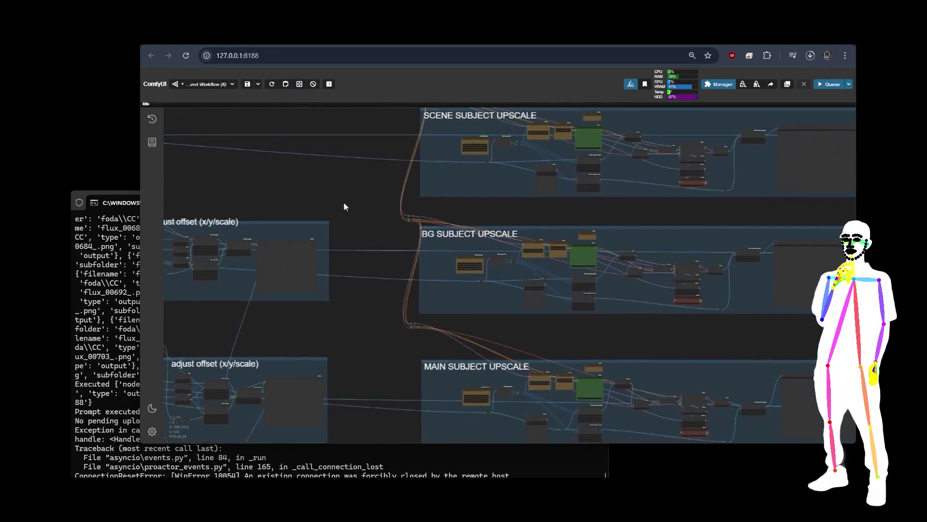
pyautogui.hscroll(2, 420, 196)
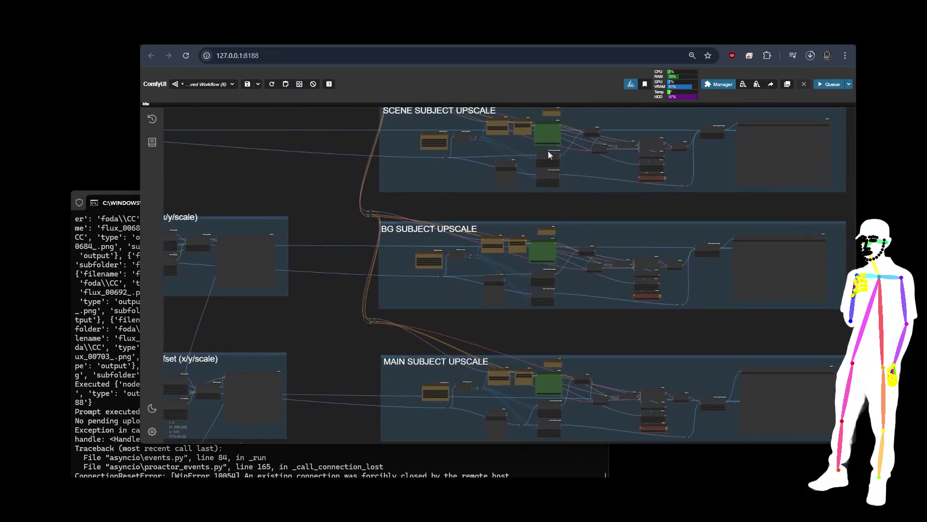
pyautogui.scroll(-5, 691, 210)
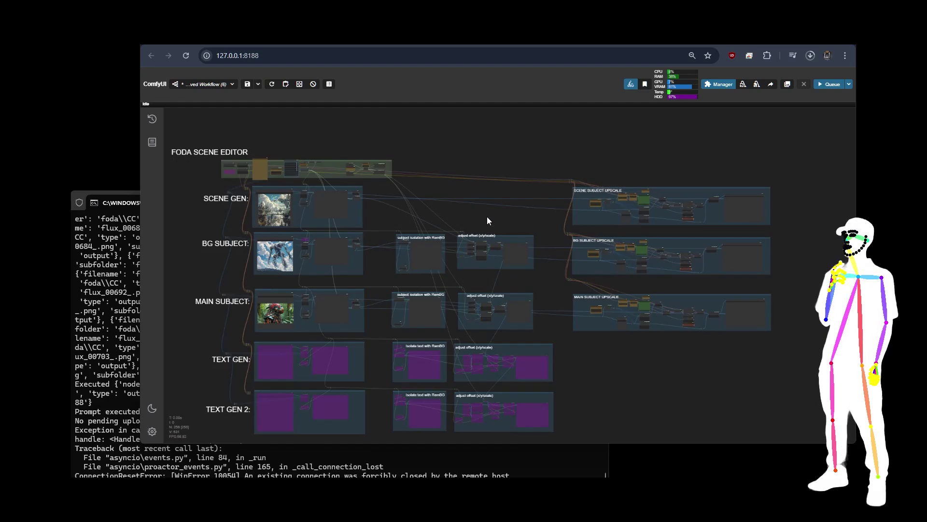
pyautogui.moveTo(487, 216); pyautogui.dragTo(579, 203)
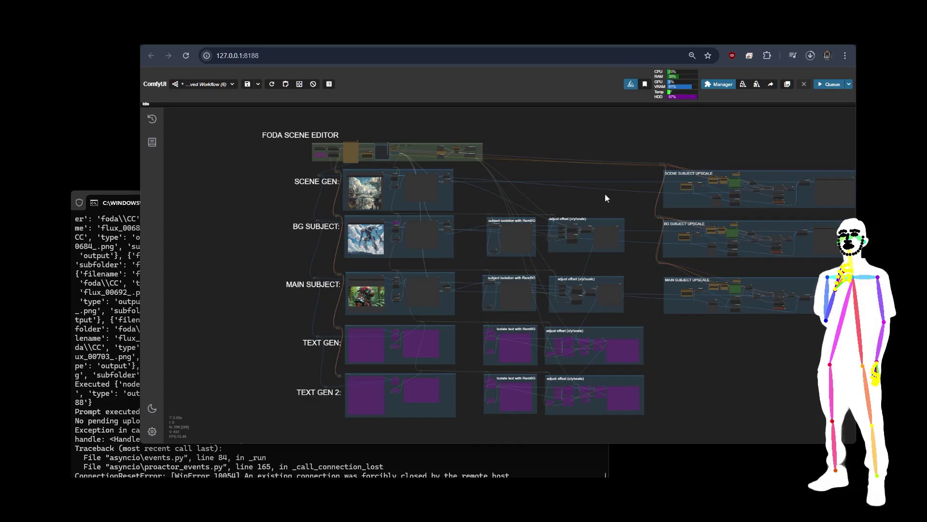
pyautogui.moveTo(605, 197); pyautogui.dragTo(546, 189)
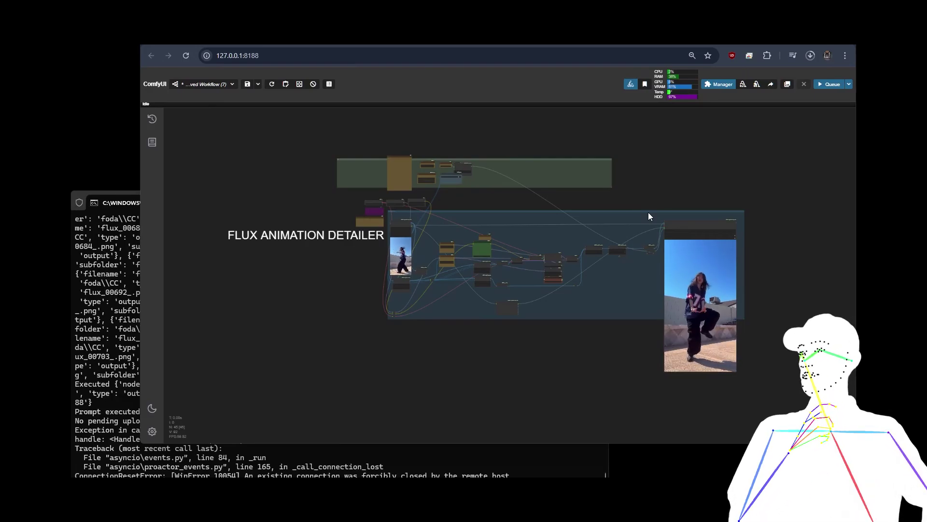
# Step: Inspect the Animation Detailer's driver video, detailer nodes and Aspect Size V2 settings (9:16, factor 64)
pyautogui.scroll(6, 411, 246)
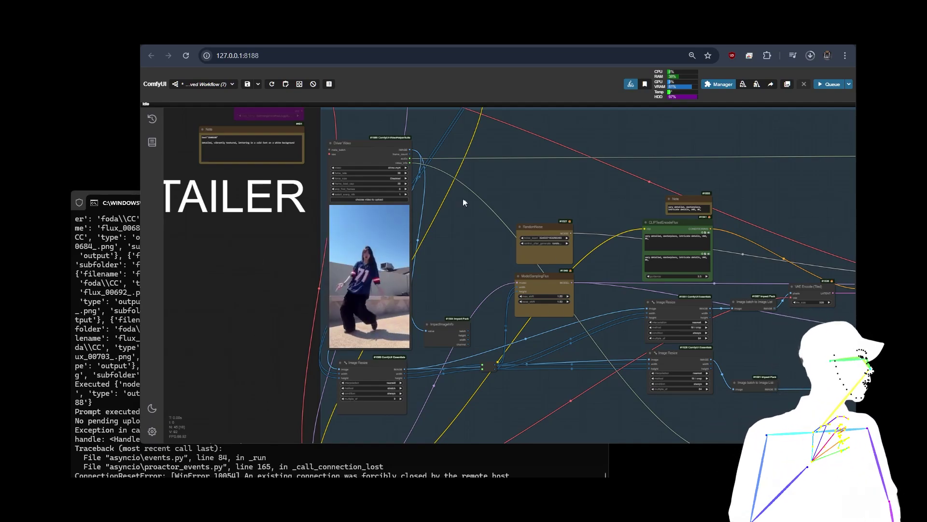
pyautogui.scroll(-6, 464, 198)
pyautogui.moveTo(297, 177); pyautogui.dragTo(497, 133)
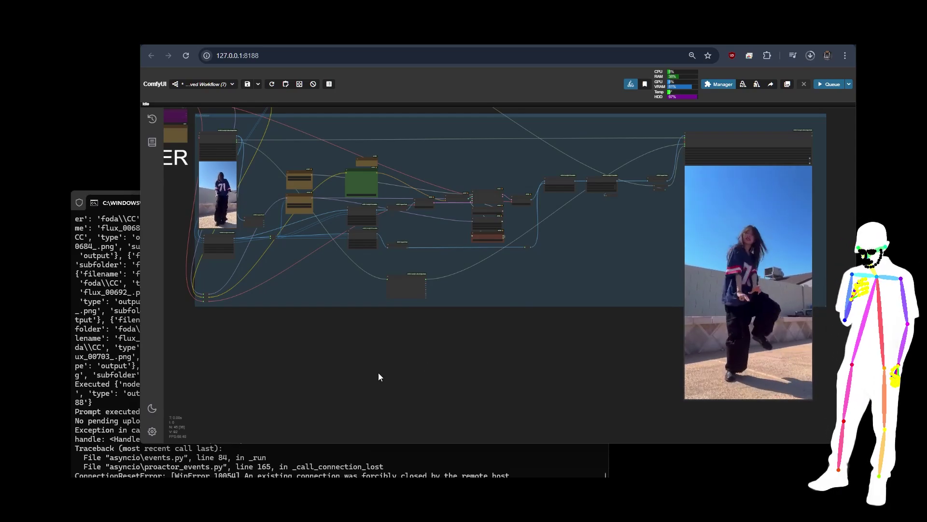
pyautogui.scroll(-5, 720, 346)
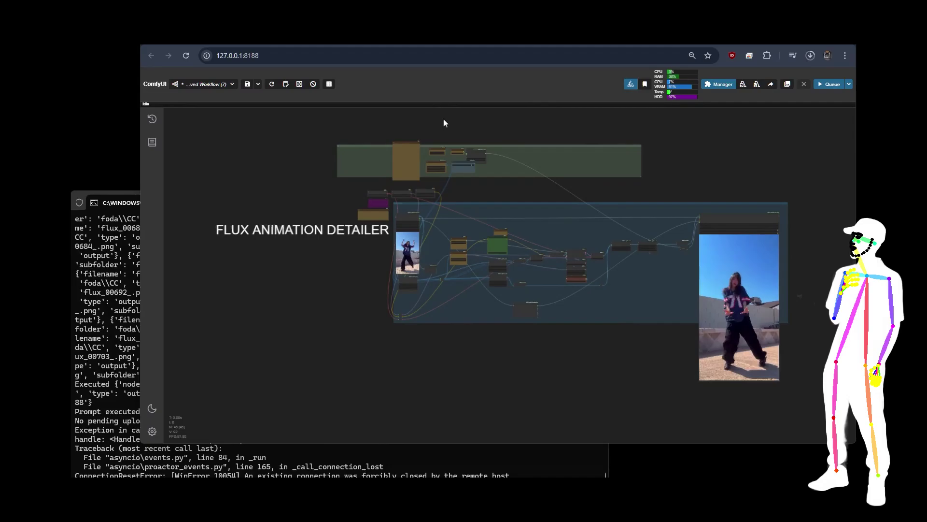
pyautogui.scroll(3, 442, 118)
pyautogui.scroll(5, 423, 114)
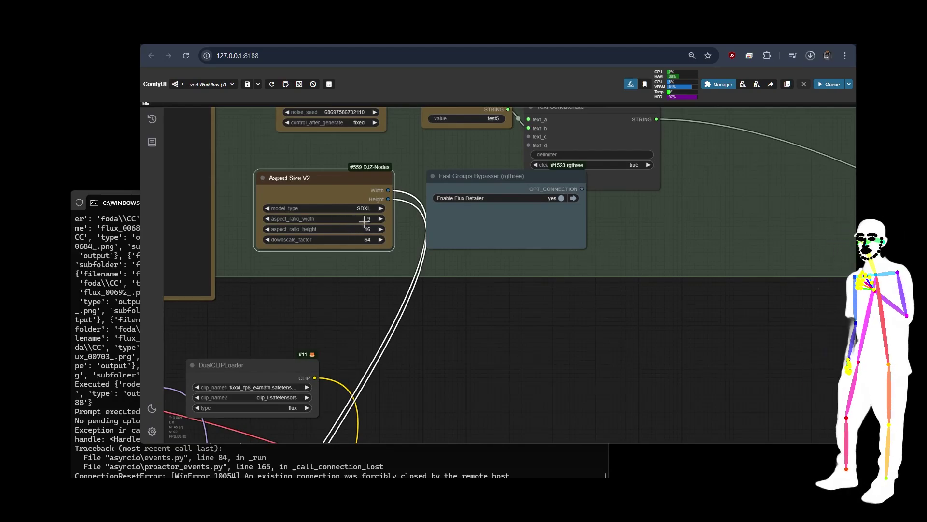
# Step: Select the RandomNoise node and the Project Name node holding test5
pyautogui.scroll(-2, 268, 278)
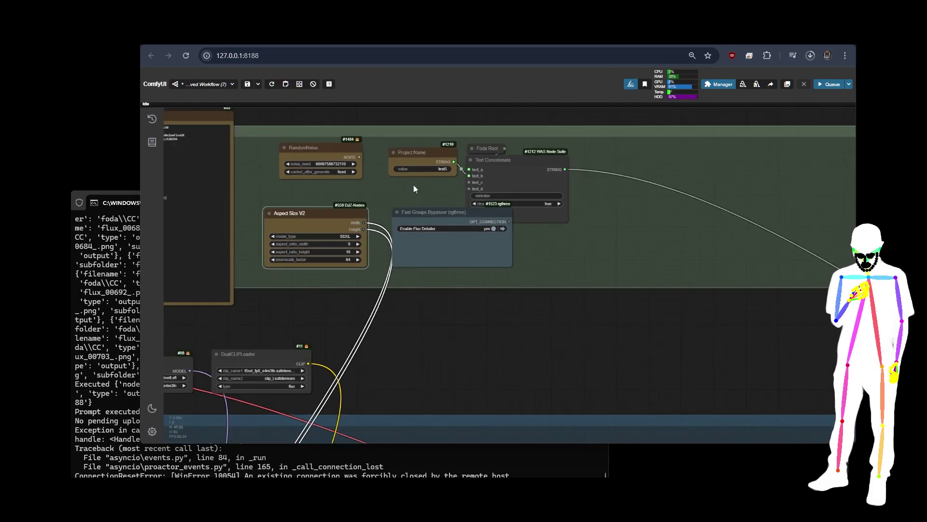
pyautogui.moveTo(413, 184); pyautogui.dragTo(446, 200)
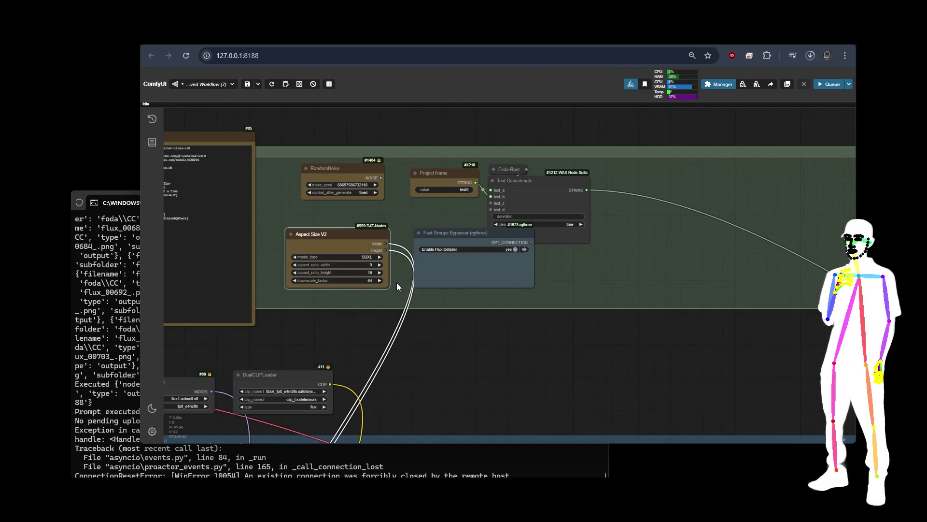
pyautogui.scroll(7, 420, 213)
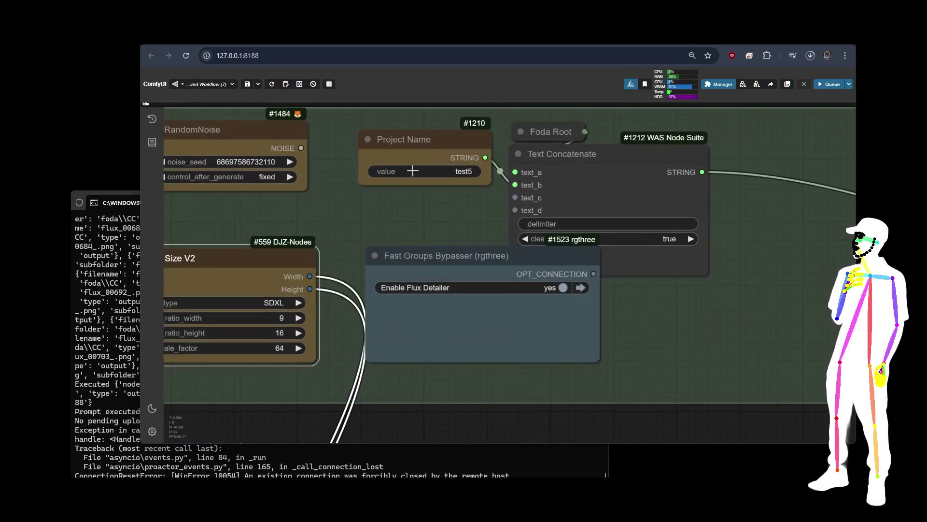
pyautogui.click(244, 142)
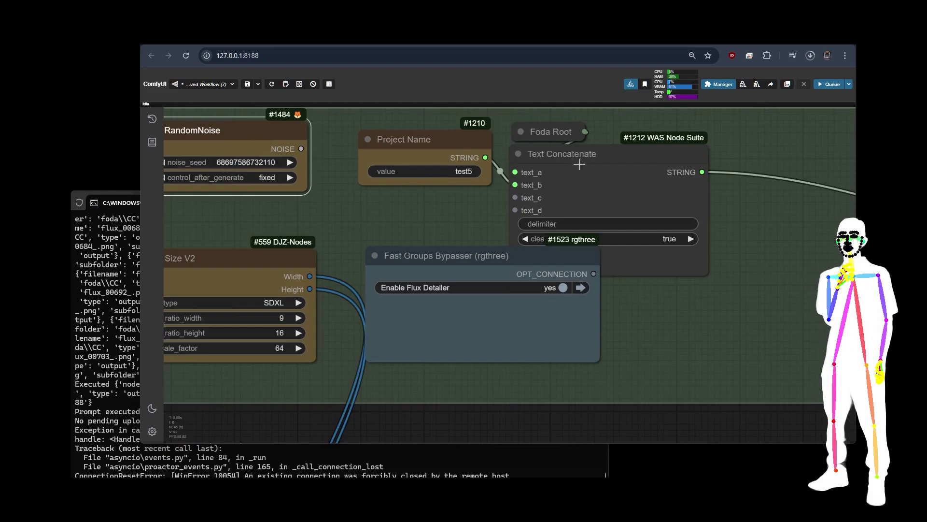
pyautogui.click(410, 155)
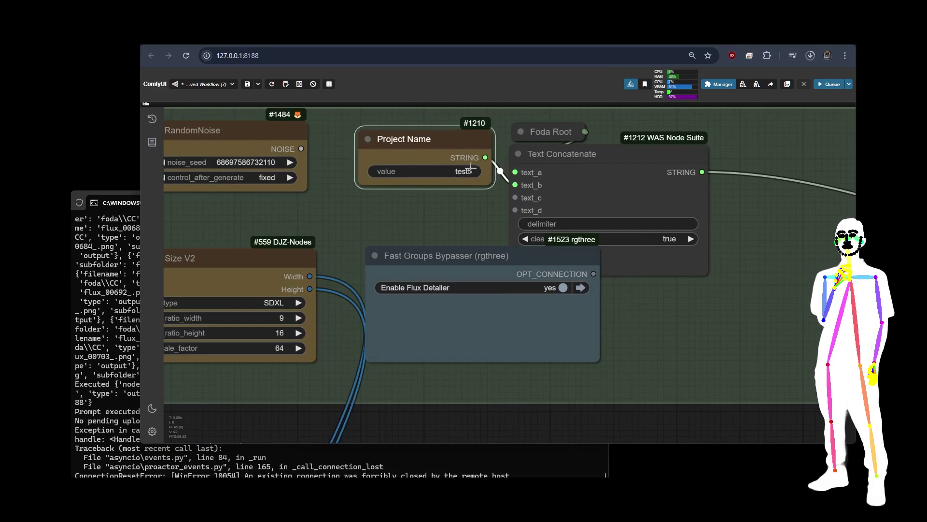
# Step: Nudge the Project Name node slightly right beside Text Concatenate, then view the workflow notes
pyautogui.scroll(-6, 415, 208)
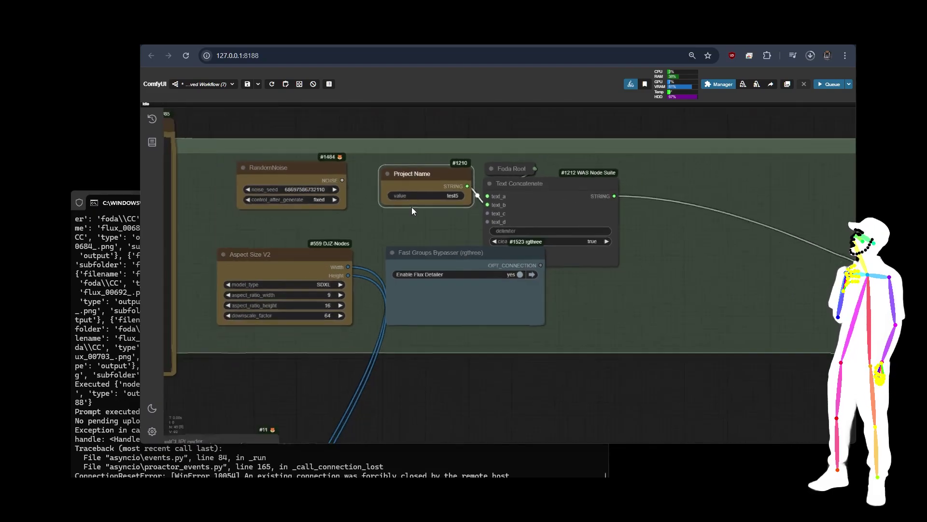
pyautogui.scroll(6, 433, 186)
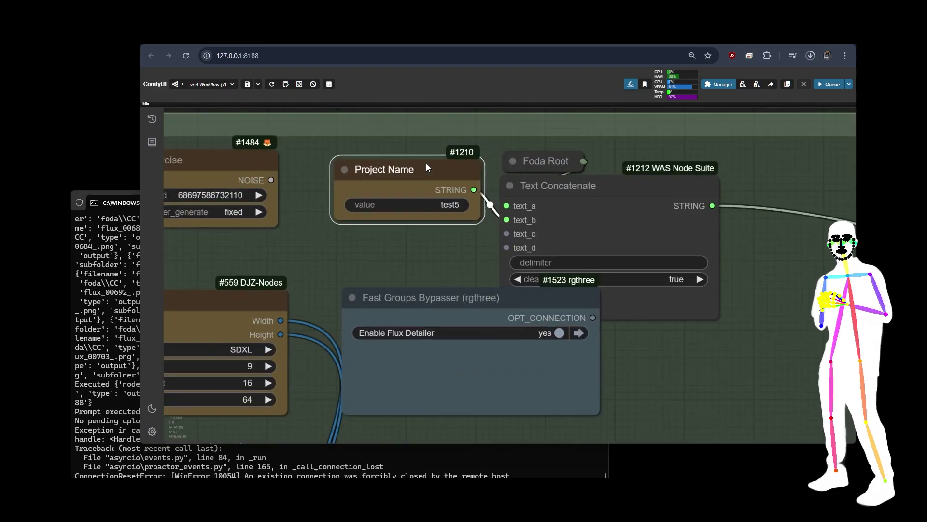
pyautogui.moveTo(402, 168); pyautogui.dragTo(401, 168)
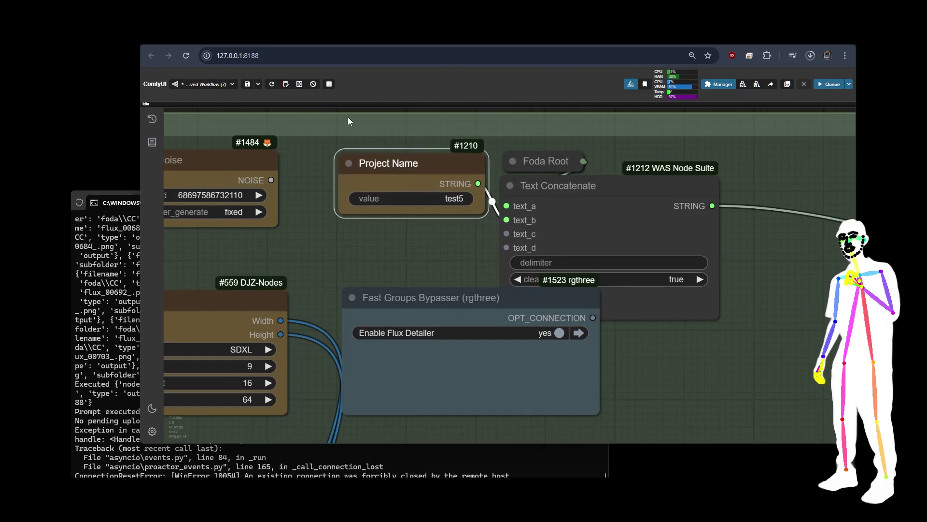
pyautogui.scroll(-5, 316, 144)
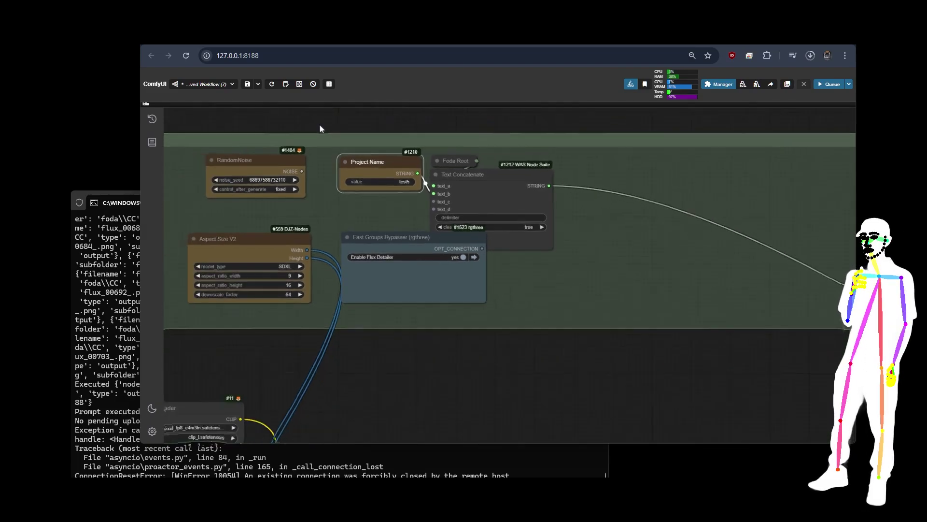
pyautogui.moveTo(382, 324); pyautogui.dragTo(472, 315)
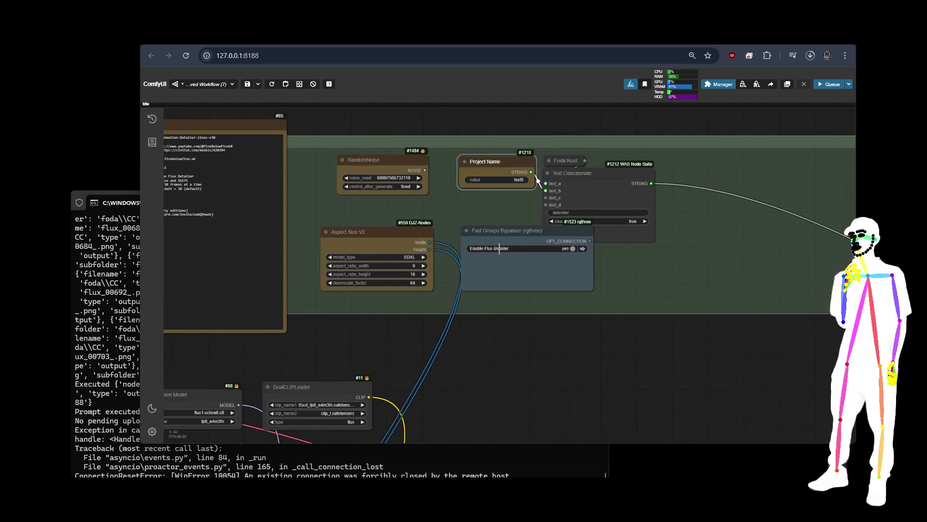
# Step: Change Image Resize #1586's method from stretch to fill / crop
pyautogui.scroll(-6, 523, 256)
pyautogui.moveTo(575, 282); pyautogui.dragTo(609, 142)
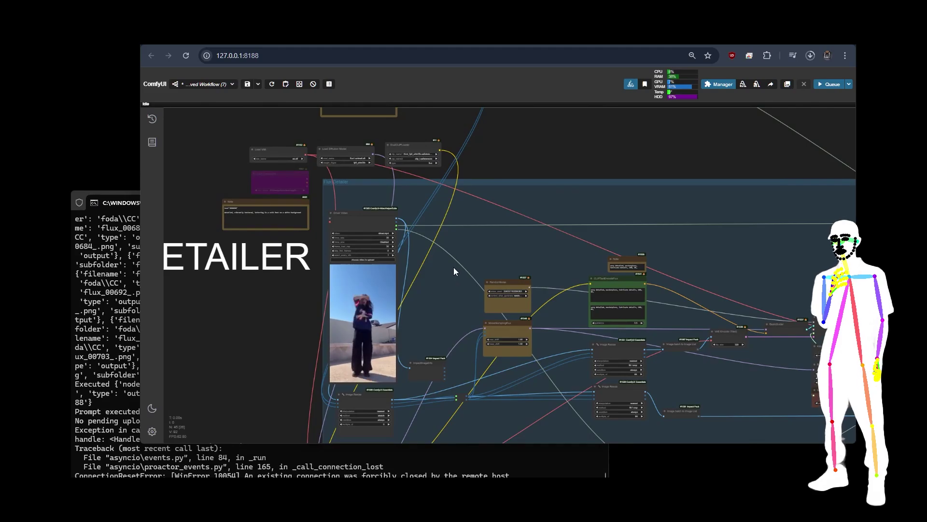
pyautogui.moveTo(497, 239); pyautogui.dragTo(412, 121)
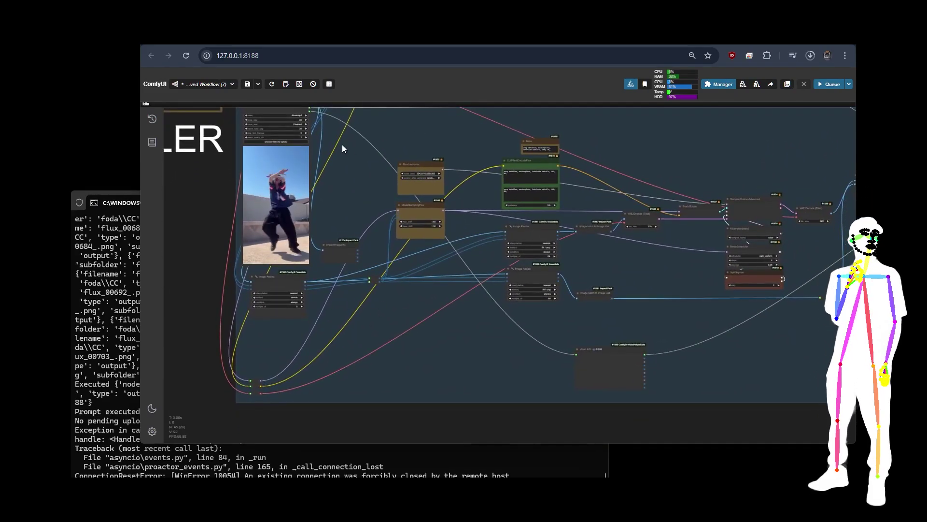
pyautogui.scroll(8, 322, 288)
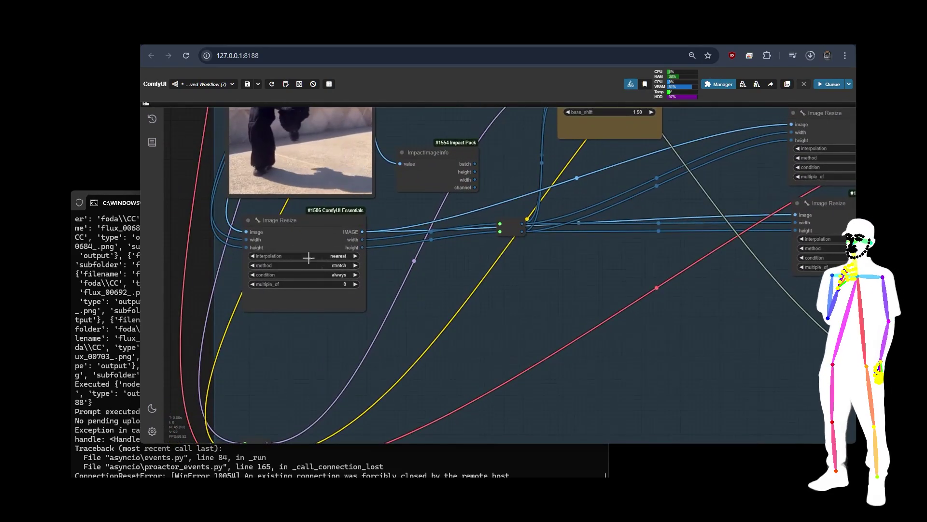
pyautogui.moveTo(618, 288)
pyautogui.mouseDown()
pyautogui.moveTo(441, 323)
pyautogui.moveTo(627, 298)
pyautogui.mouseUp()
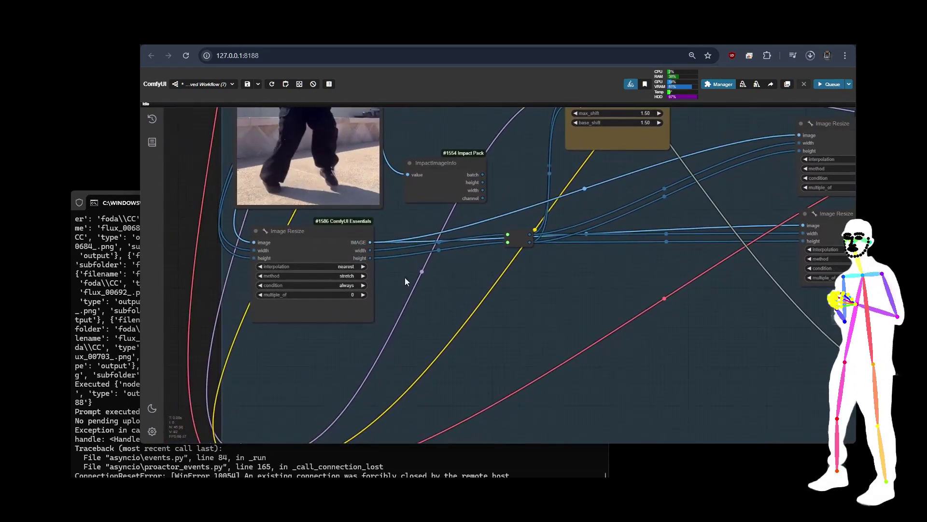
pyautogui.click(347, 276)
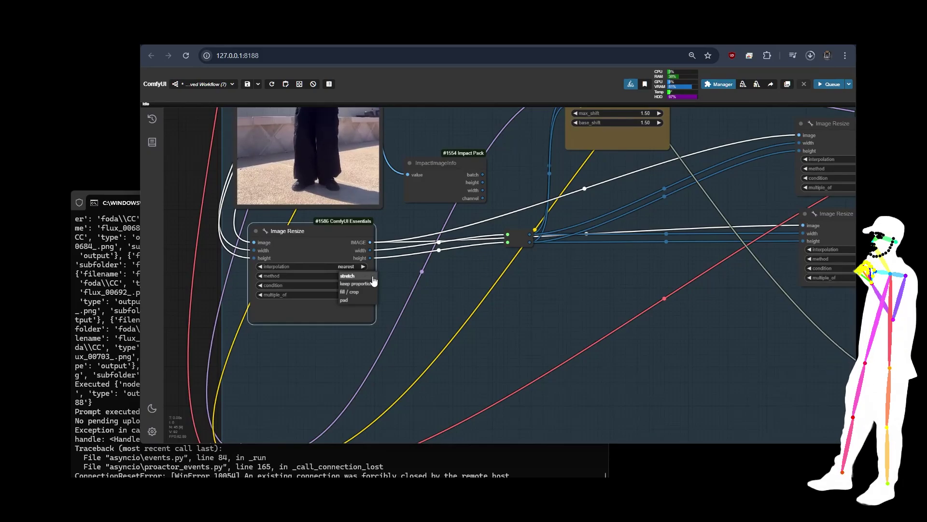
pyautogui.click(349, 291)
# Step: Pan to ModelSamplingFlux, VAE Encode and the sampler nodes, selecting Image batch to Image List #1567
pyautogui.moveTo(518, 300); pyautogui.dragTo(307, 382)
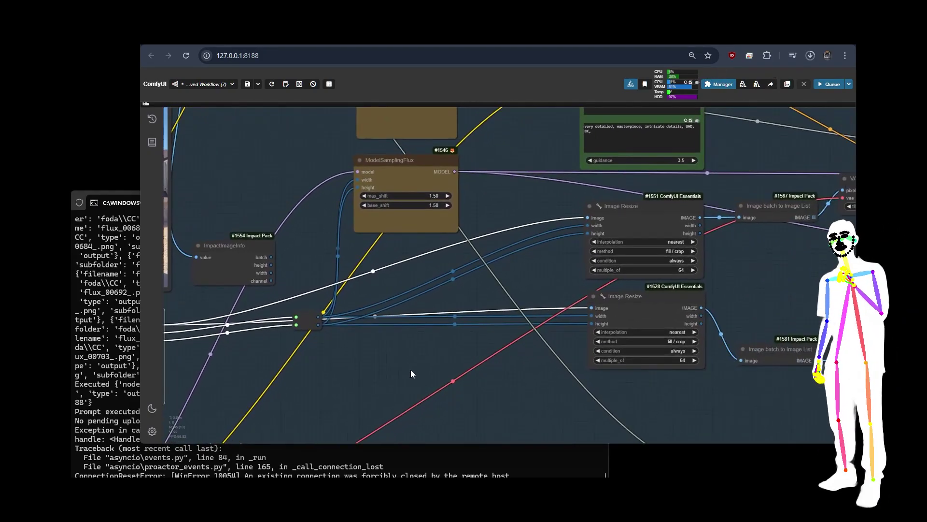
pyautogui.moveTo(497, 281); pyautogui.dragTo(226, 288)
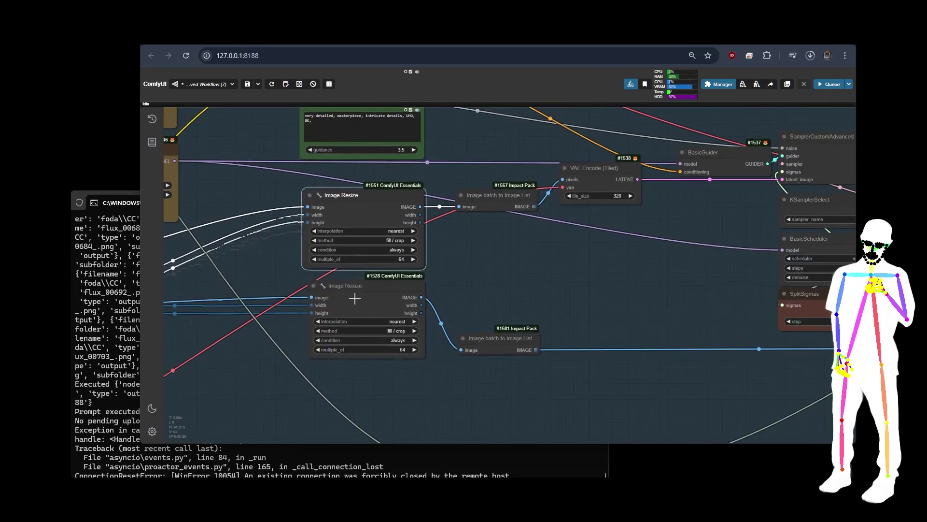
pyautogui.moveTo(531, 247); pyautogui.dragTo(394, 271)
pyautogui.click(349, 228)
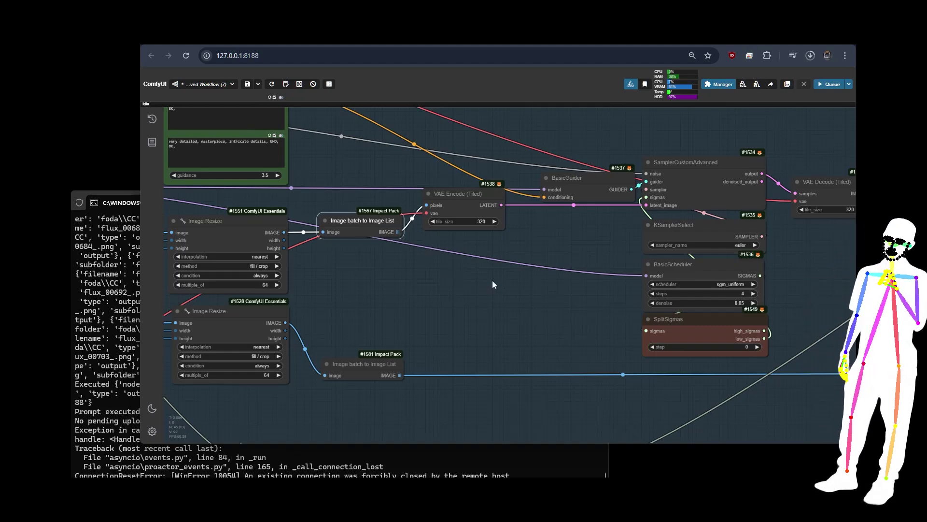
# Step: Select nodes #1581 and Image Resize #1528, then view SamplerCustomAdvanced and VAE Decode
pyautogui.moveTo(493, 284); pyautogui.dragTo(585, 227)
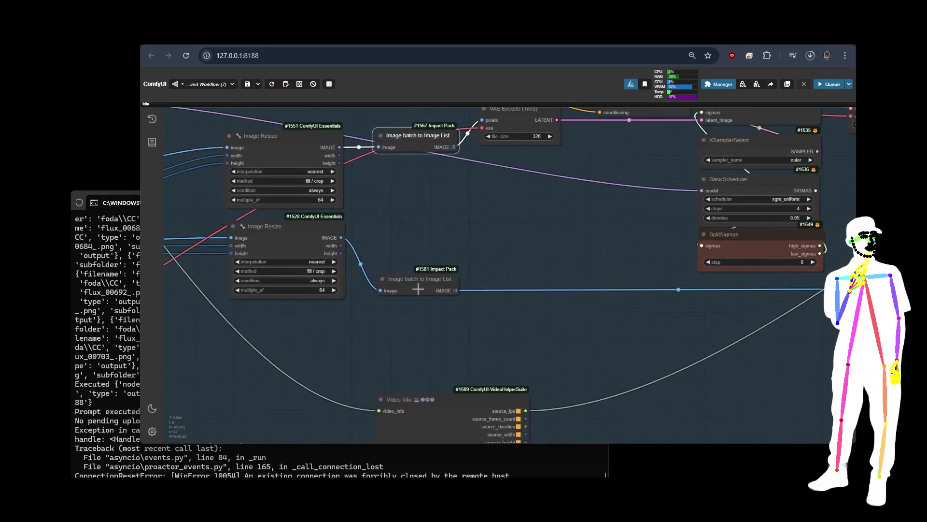
pyautogui.click(418, 289)
pyautogui.click(300, 237)
pyautogui.moveTo(495, 232); pyautogui.dragTo(199, 275)
pyautogui.moveTo(543, 242); pyautogui.dragTo(536, 358)
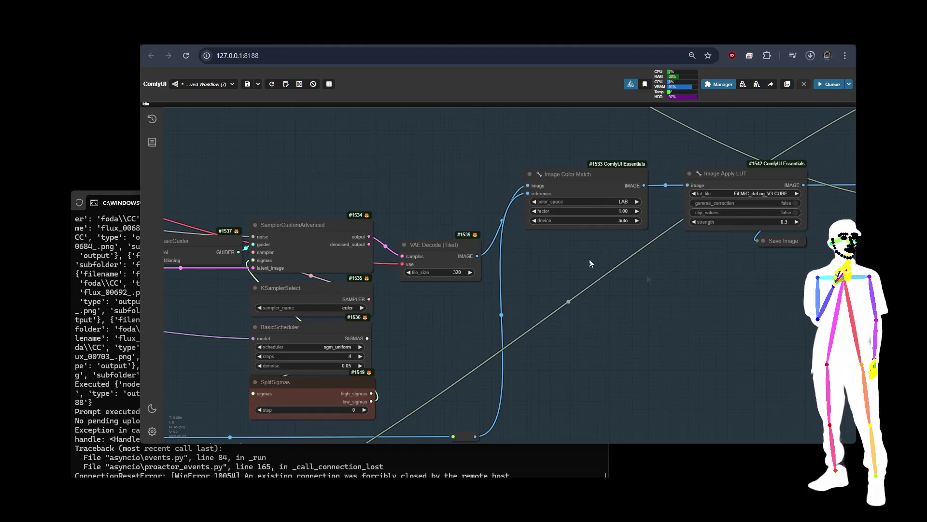
# Step: Select the Image Color Match and Image List to Image Batch nodes
pyautogui.moveTo(591, 264); pyautogui.dragTo(326, 302)
pyautogui.click(306, 225)
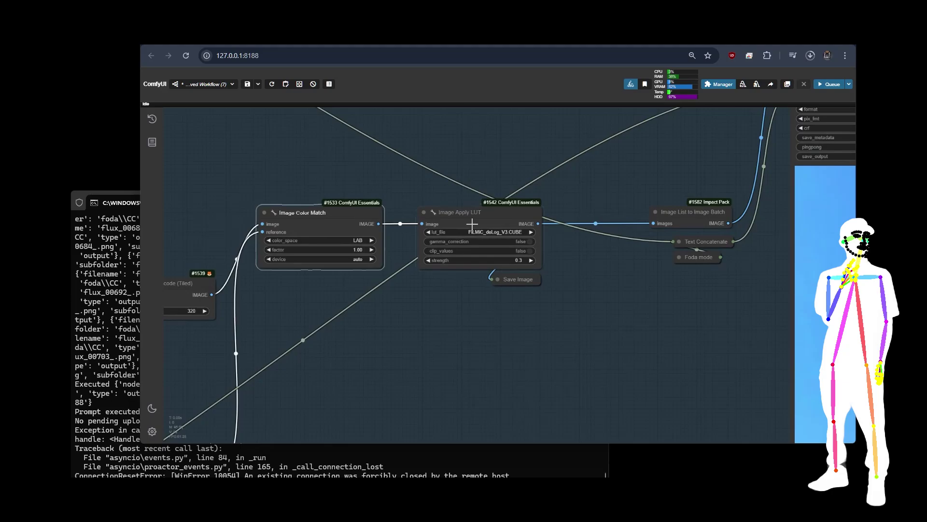
pyautogui.hscroll(3, 534, 287)
pyautogui.scroll(6, 511, 188)
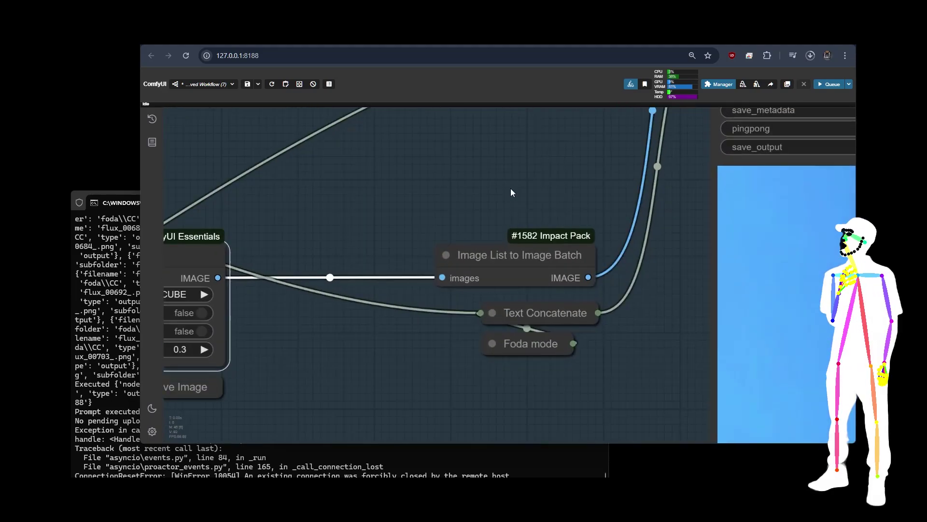
pyautogui.click(511, 274)
# Step: Zoom out to the full graph with the rooftop dance output video playing
pyautogui.scroll(-10, 355, 234)
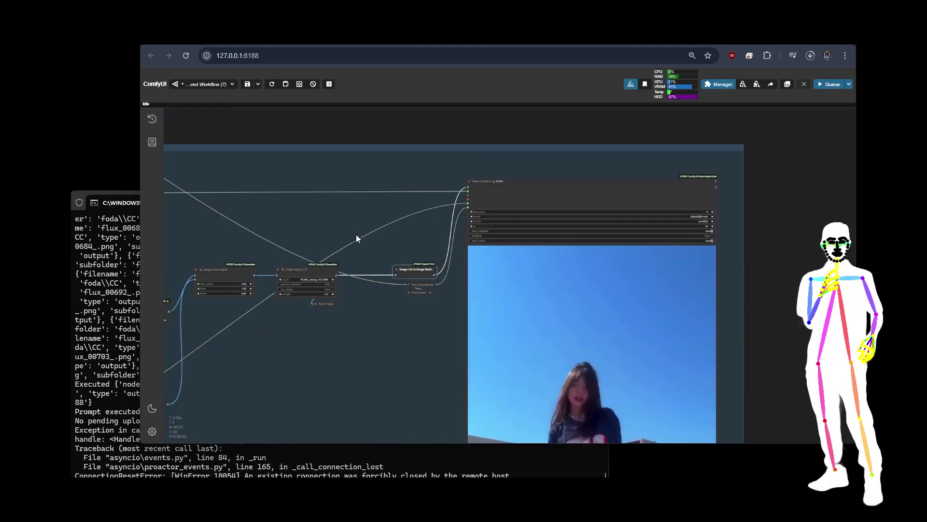
pyautogui.moveTo(366, 243); pyautogui.dragTo(386, 130)
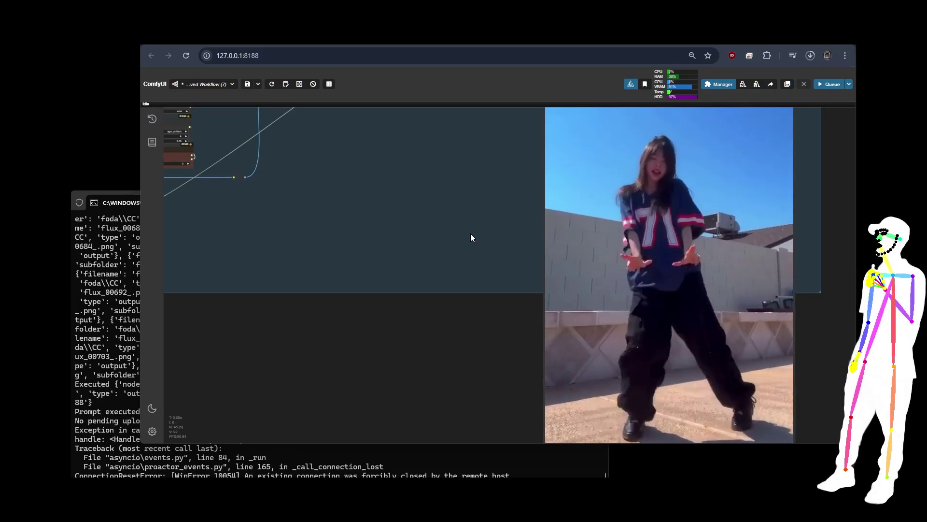
pyautogui.scroll(-2, 470, 237)
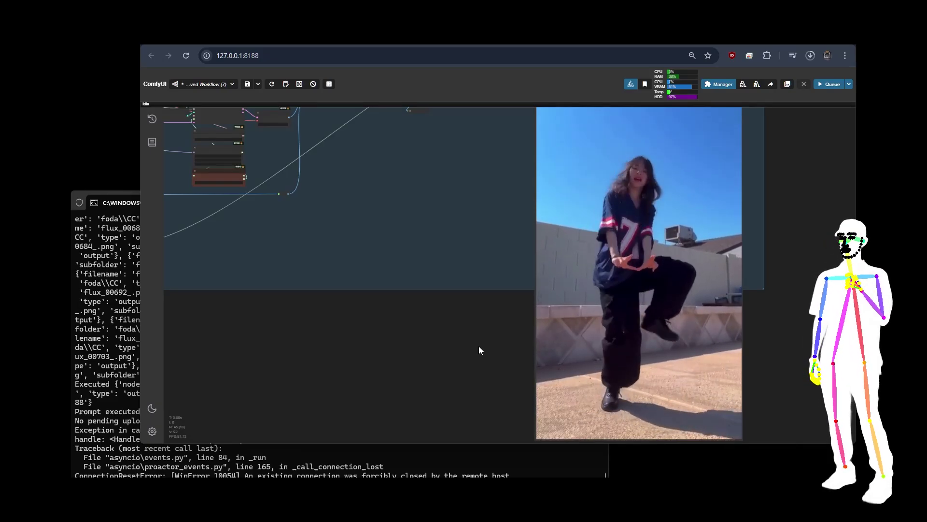
pyautogui.scroll(-5, 479, 346)
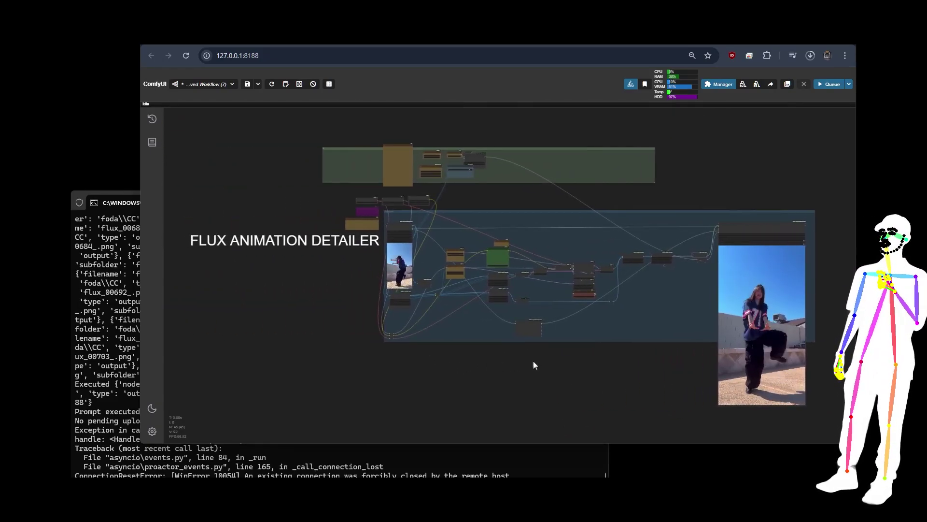
# Step: Zoom in on CLIPTextEncodeFlux: prompt 'very detailed, masterpiece, intricate details, UHD, 8K', guidance 3.5
pyautogui.scroll(-2, 526, 361)
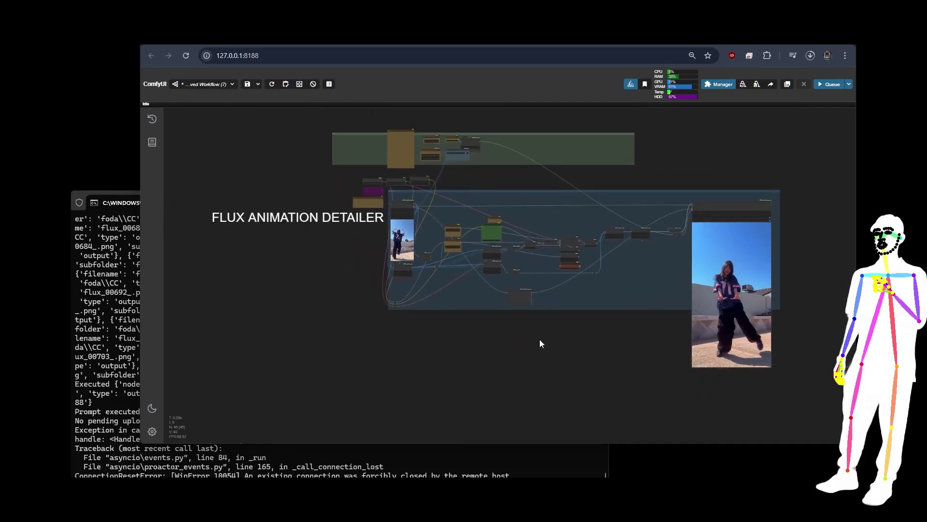
pyautogui.moveTo(540, 339); pyautogui.dragTo(514, 349)
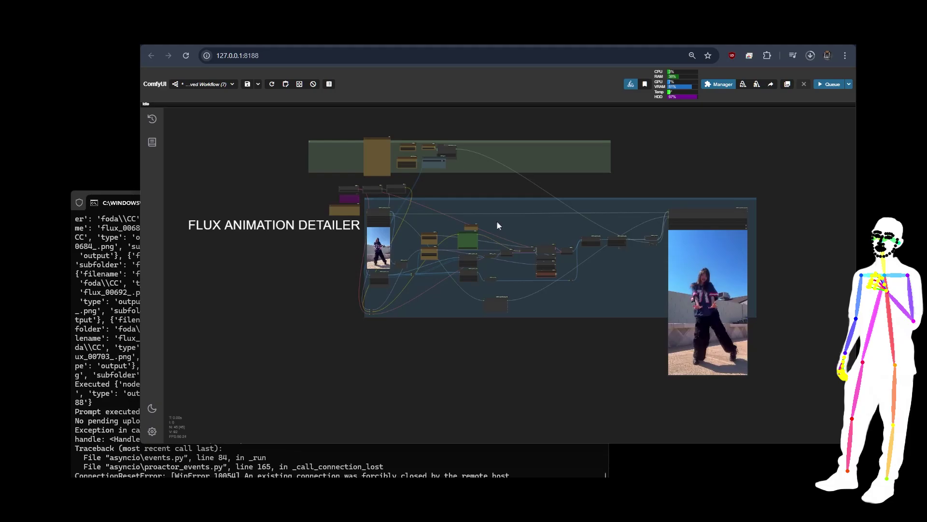
pyautogui.scroll(10, 472, 218)
pyautogui.scroll(10, 393, 195)
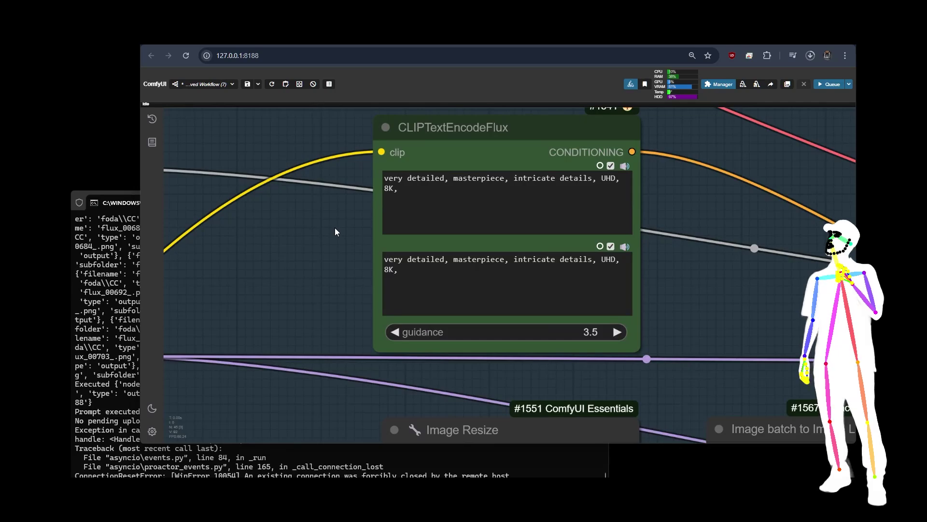
# Step: Zoom out and recentre the full Flux Animation Detailer graph
pyautogui.scroll(-15, 335, 228)
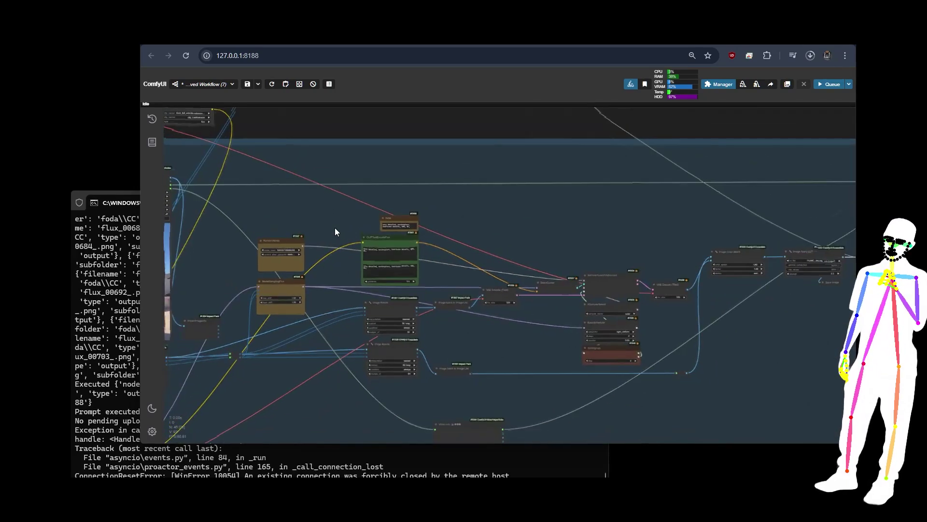
pyautogui.scroll(-5, 473, 317)
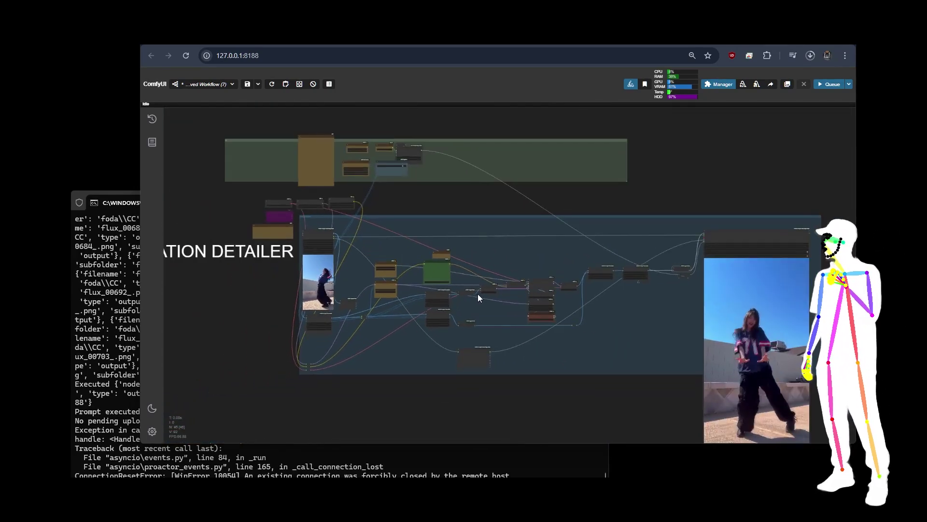
pyautogui.moveTo(592, 374); pyautogui.dragTo(566, 280)
pyautogui.scroll(-3, 560, 299)
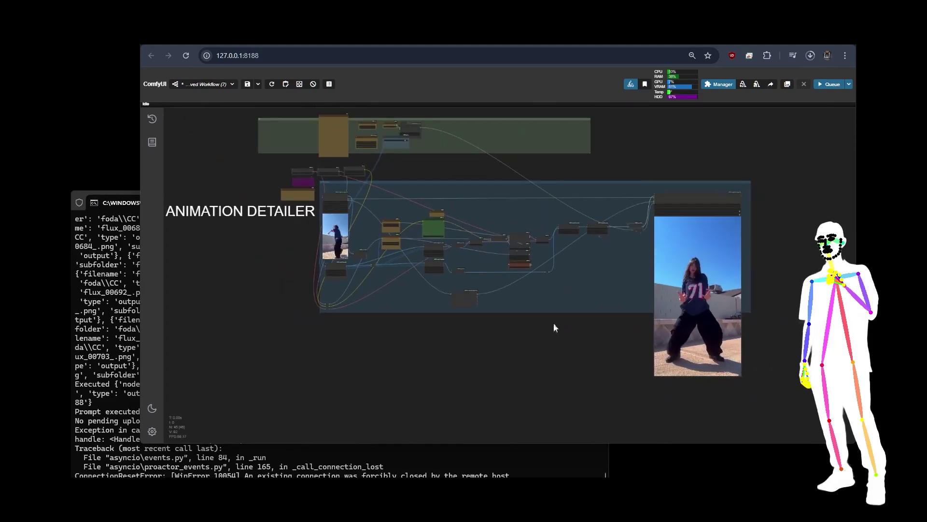
pyautogui.moveTo(554, 322); pyautogui.dragTo(543, 345)
pyautogui.scroll(-2, 545, 346)
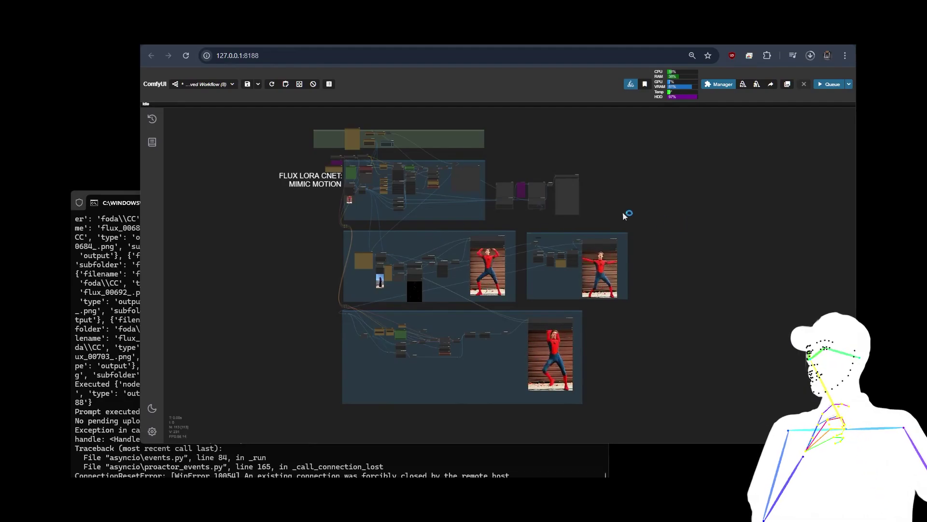
# Step: Pan across the Mimic Motion Load Image node and sampler chain
pyautogui.scroll(3, 317, 235)
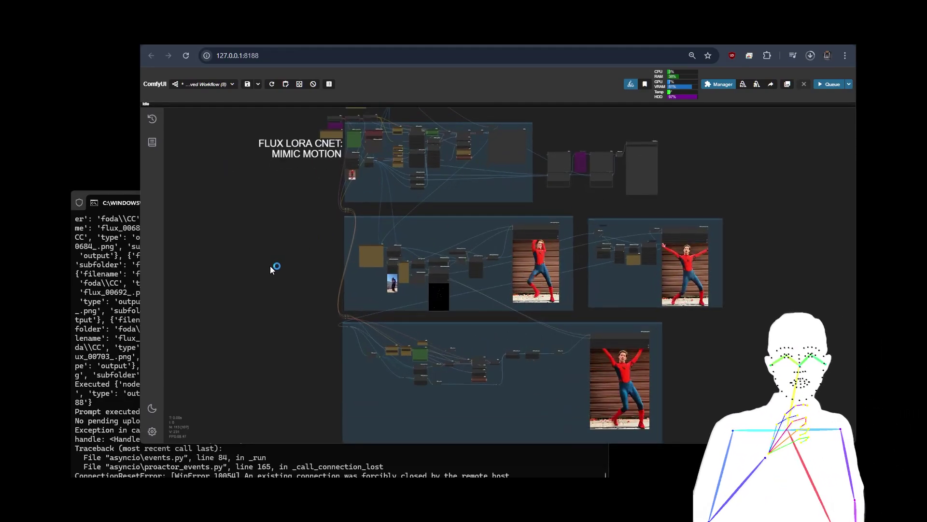
pyautogui.moveTo(273, 265); pyautogui.dragTo(240, 245)
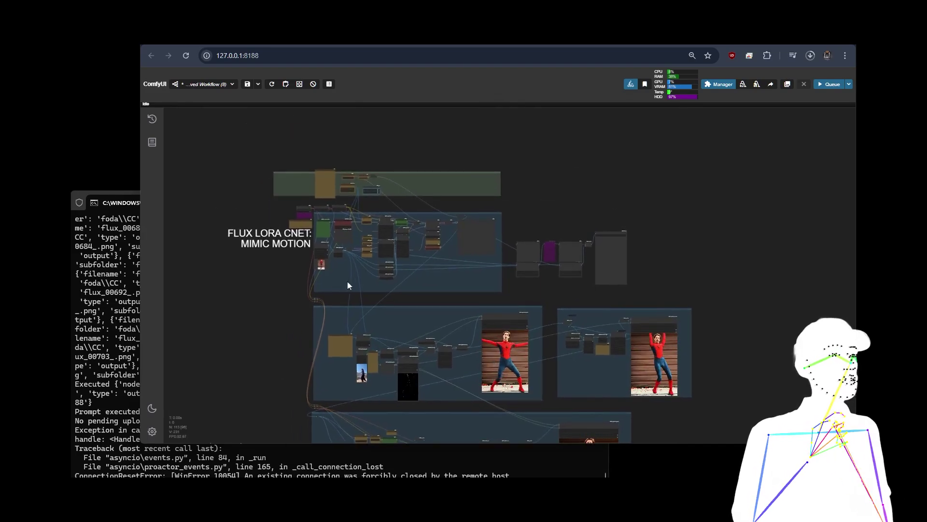
pyautogui.scroll(5, 254, 189)
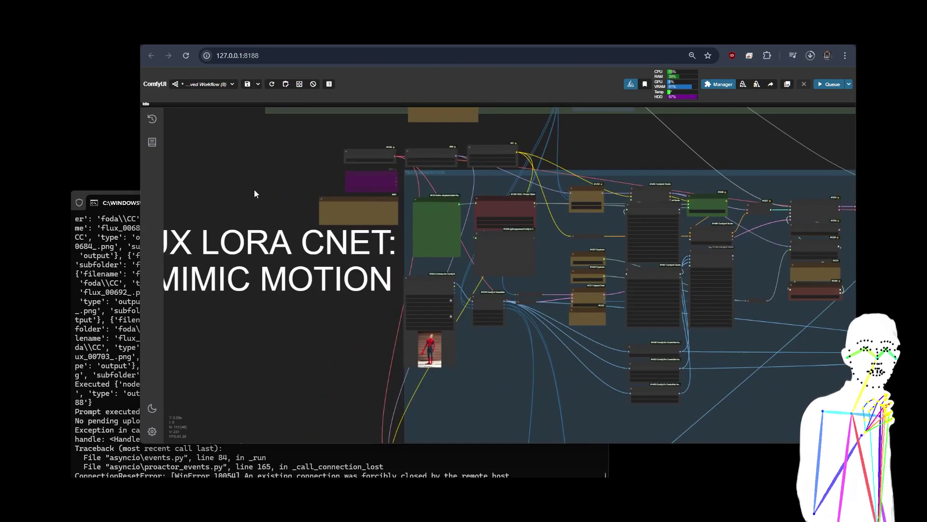
pyautogui.moveTo(273, 346); pyautogui.dragTo(149, 332)
pyautogui.scroll(-2, 353, 332)
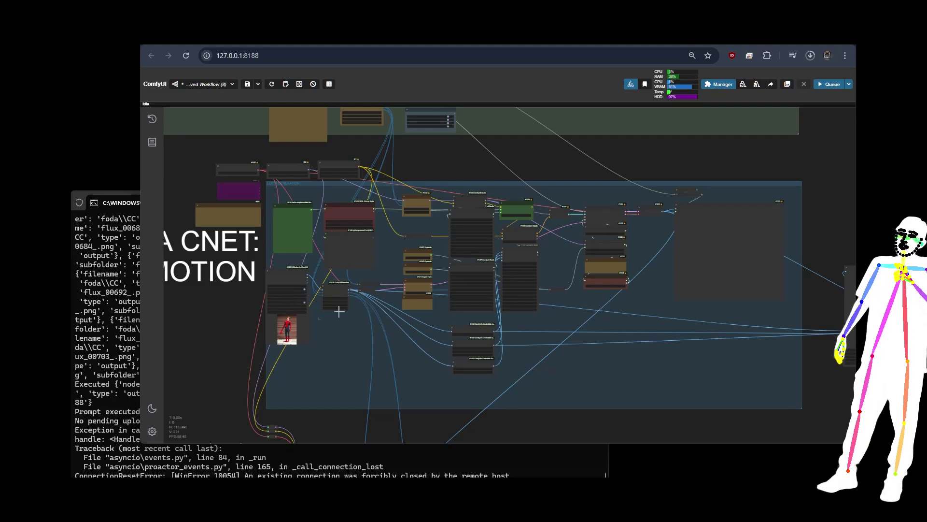
# Step: Zoom in on the Load Video driver dance clip and its pose-skeleton preview
pyautogui.scroll(10, 301, 322)
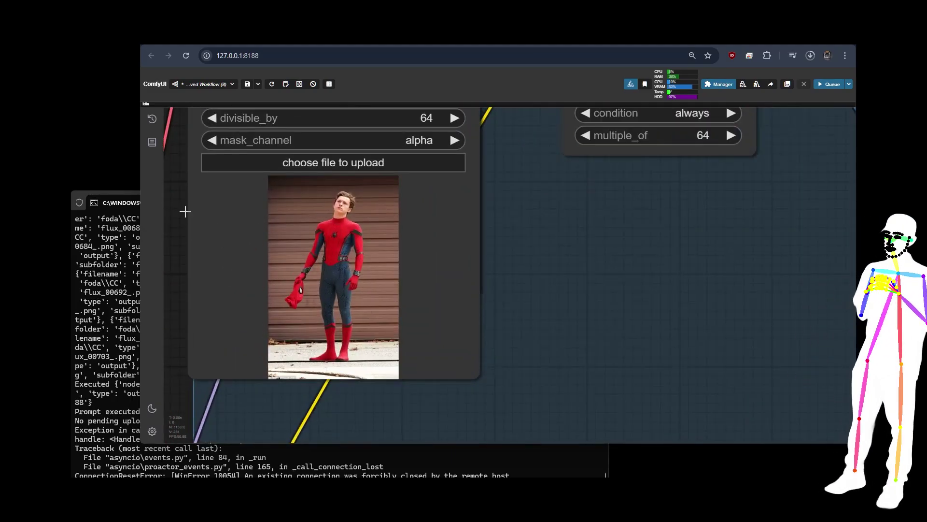
pyautogui.scroll(-8, 185, 221)
pyautogui.scroll(2, 186, 221)
pyautogui.scroll(-2, 186, 221)
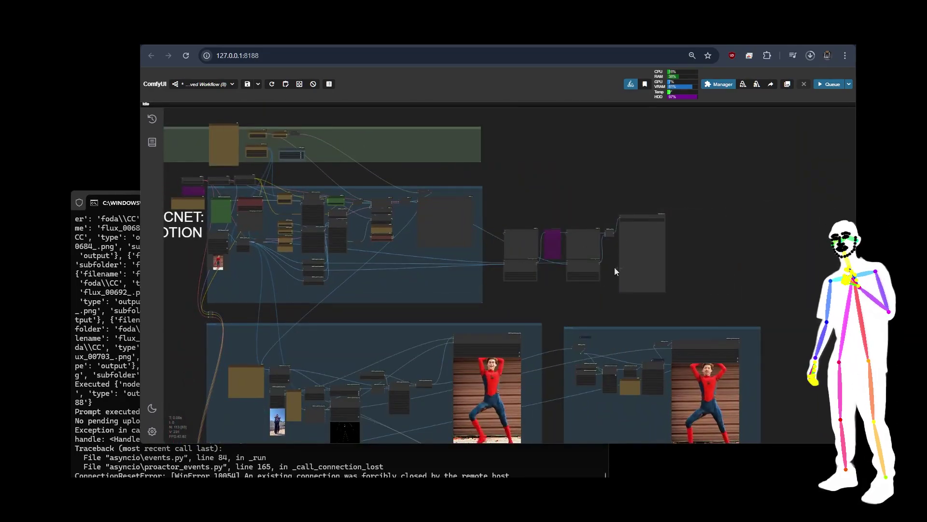
pyautogui.scroll(3, 633, 238)
pyautogui.scroll(-3, 689, 290)
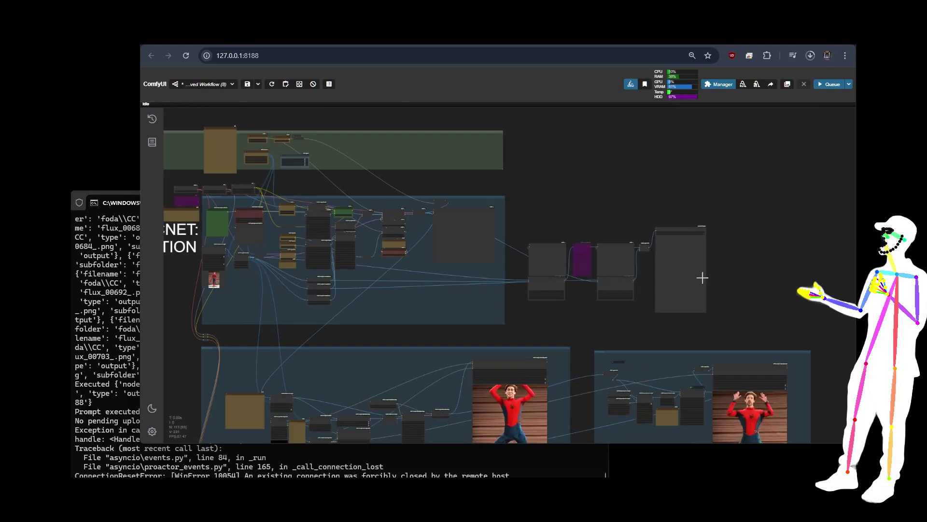
pyautogui.scroll(3, 573, 328)
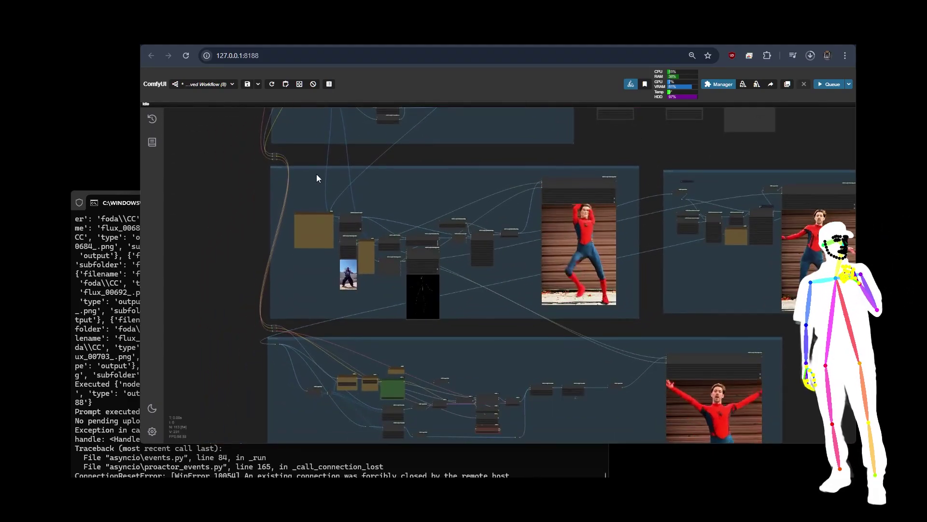
pyautogui.scroll(4, 291, 268)
pyautogui.scroll(4, 316, 222)
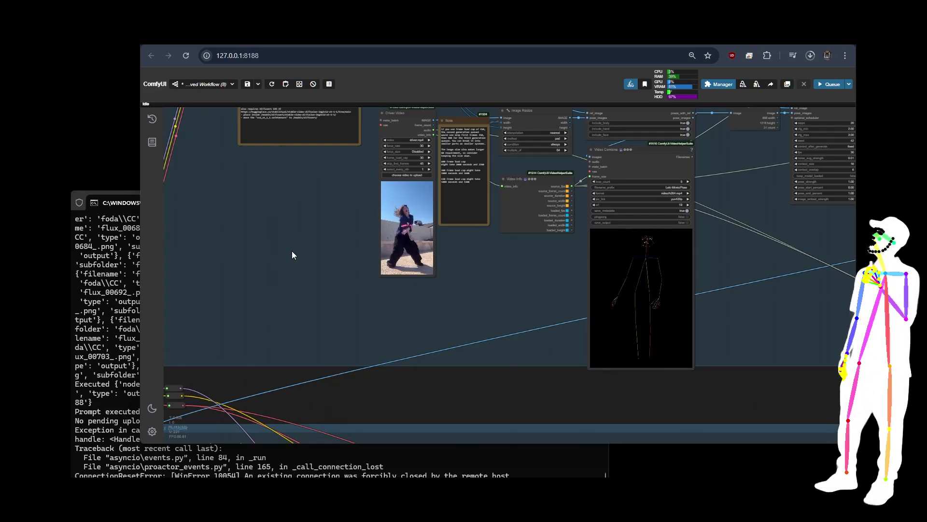
# Step: Zoom in on the Spider-Man dancing video preview and centre it on the canvas
pyautogui.scroll(5, 714, 267)
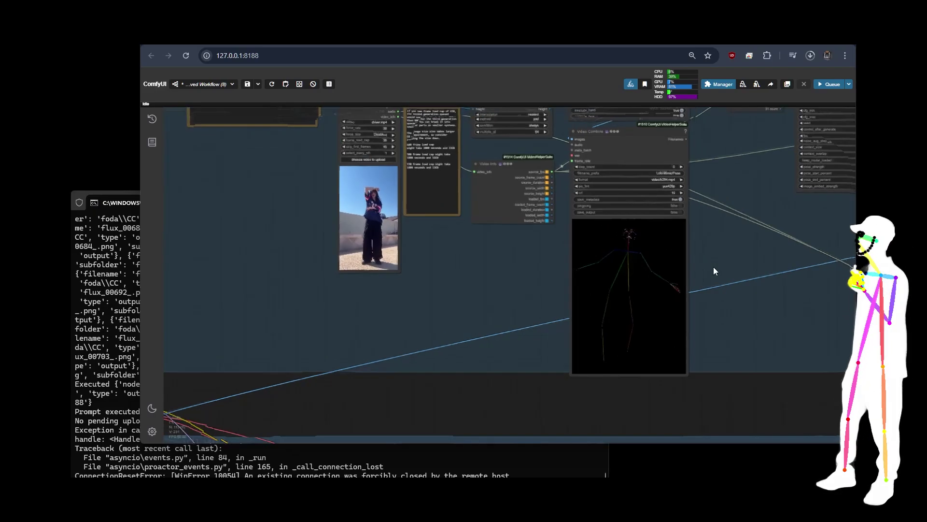
pyautogui.scroll(-8, 300, 282)
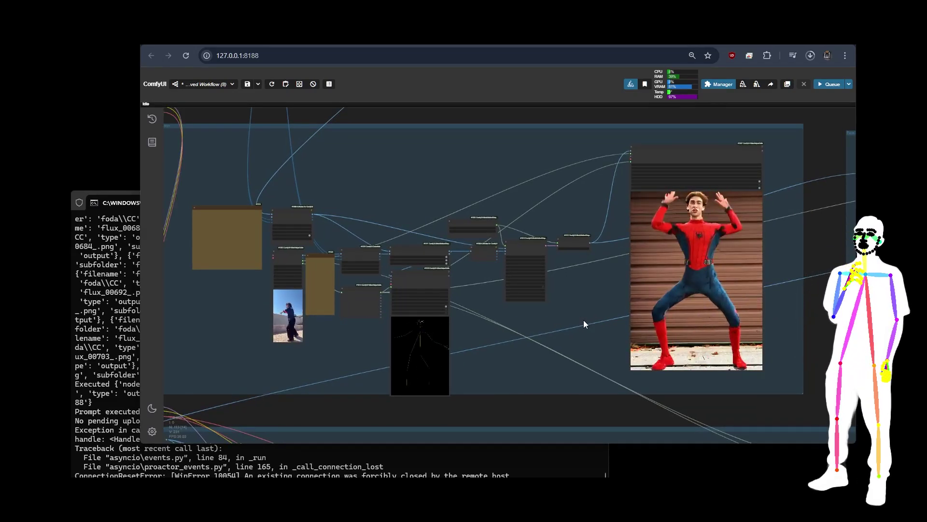
pyautogui.moveTo(584, 320); pyautogui.dragTo(396, 336)
pyautogui.scroll(5, 587, 246)
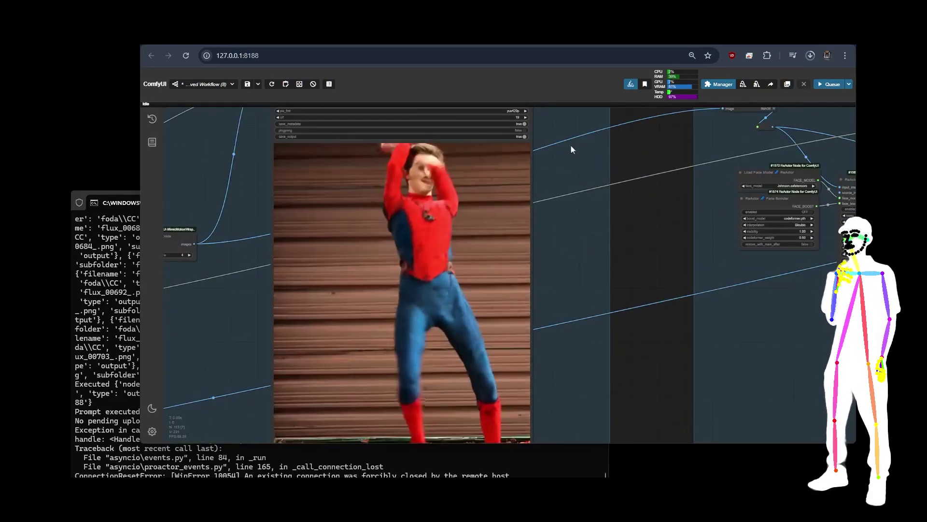
pyautogui.scroll(5, 569, 144)
pyautogui.moveTo(703, 193); pyautogui.dragTo(799, 152)
pyautogui.scroll(1, 798, 153)
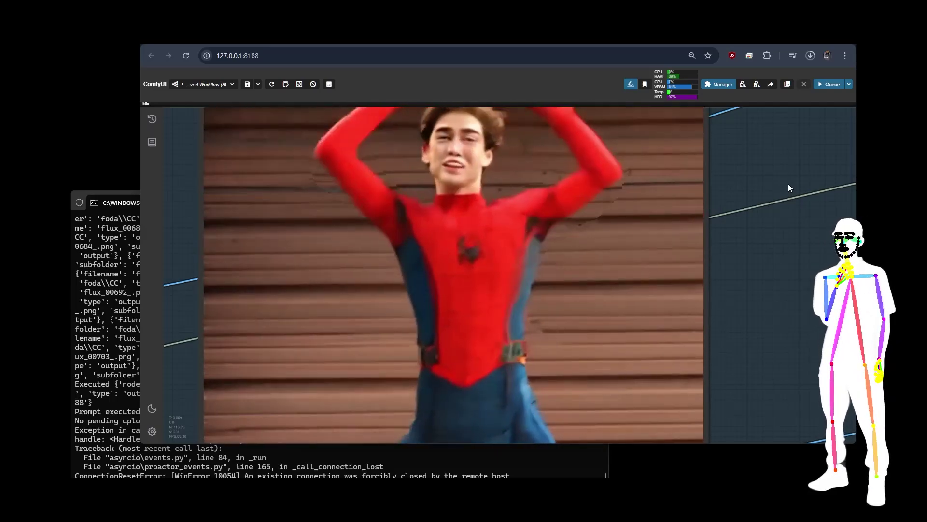
pyautogui.scroll(-5, 788, 183)
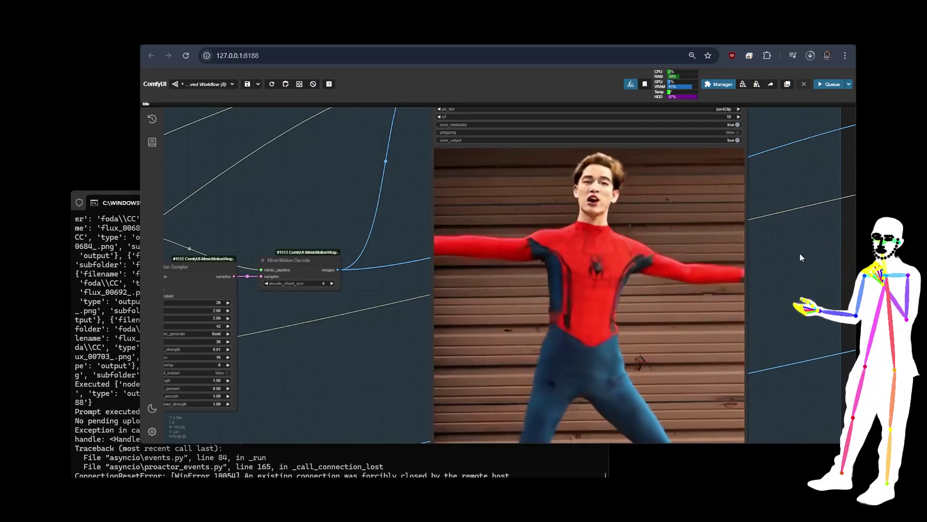
# Step: Pan across to the ReActor Face Swap group and zoom out to frame it
pyautogui.moveTo(799, 253); pyautogui.dragTo(401, 290)
pyautogui.moveTo(640, 366); pyautogui.dragTo(285, 367)
pyautogui.scroll(-6, 285, 363)
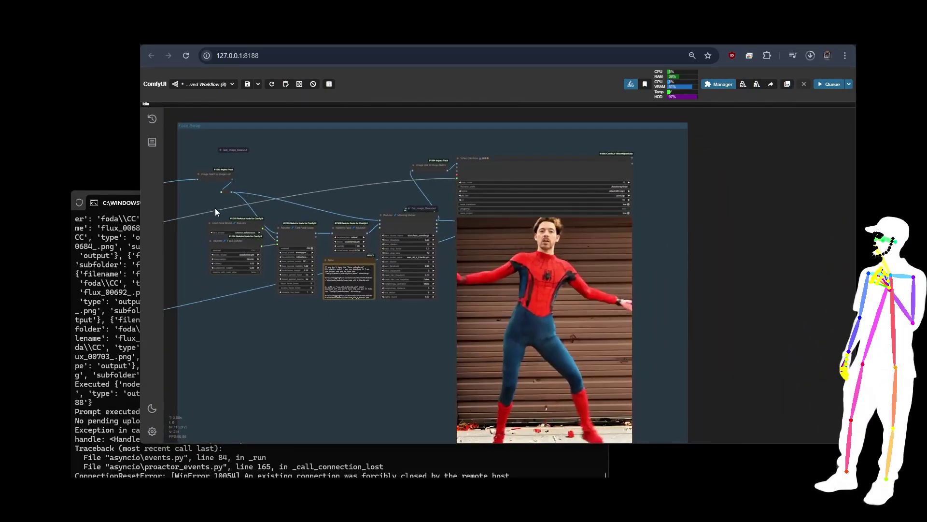
# Step: Zoom into the ReActor nodes and pull a link from source_image, cancelling the node search
pyautogui.scroll(10, 201, 207)
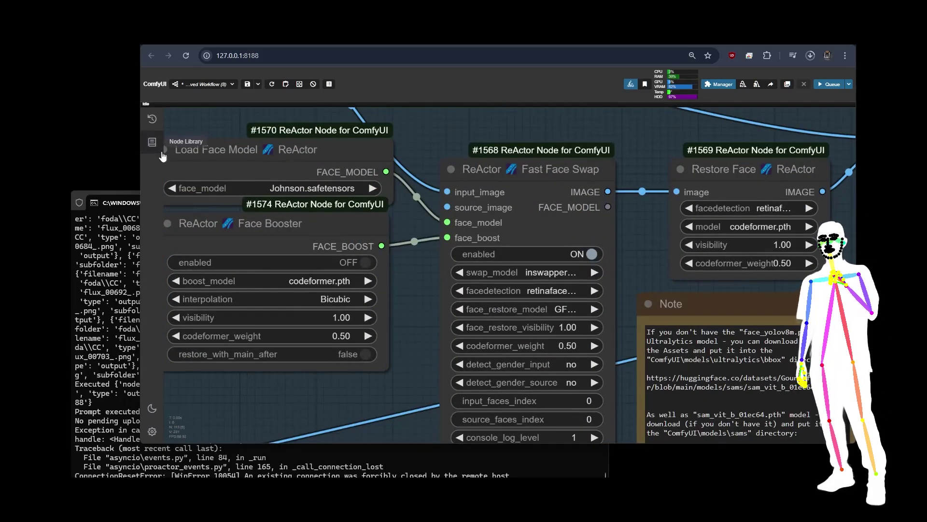
pyautogui.scroll(-10, 188, 122)
pyautogui.moveTo(228, 277); pyautogui.dragTo(273, 305)
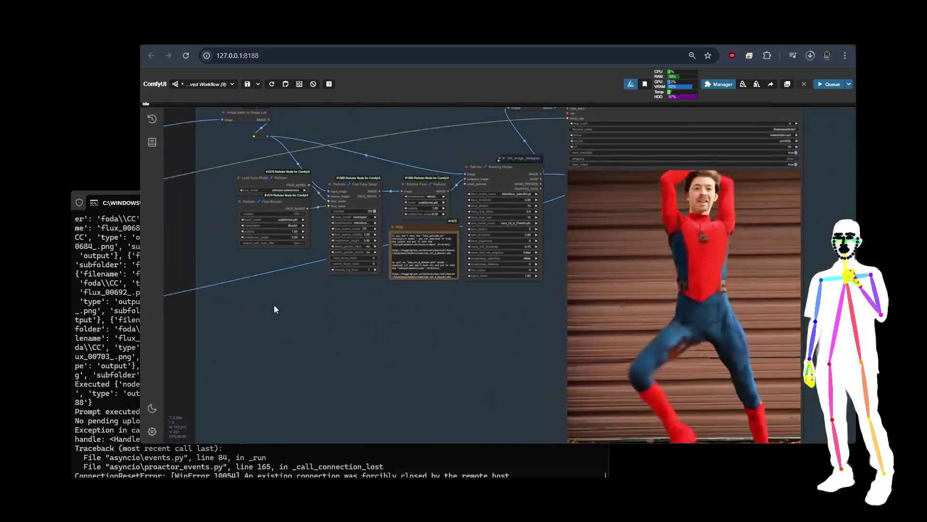
pyautogui.scroll(-1, 204, 146)
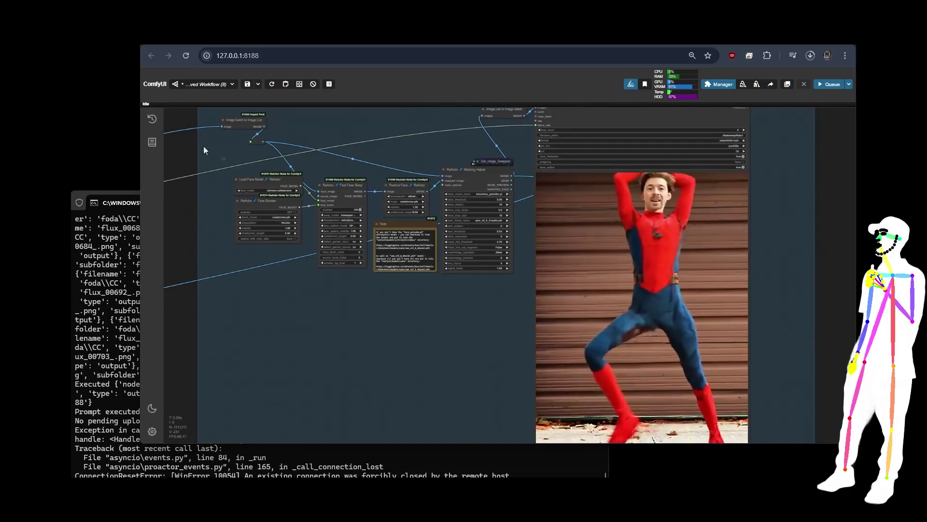
pyautogui.scroll(12, 247, 154)
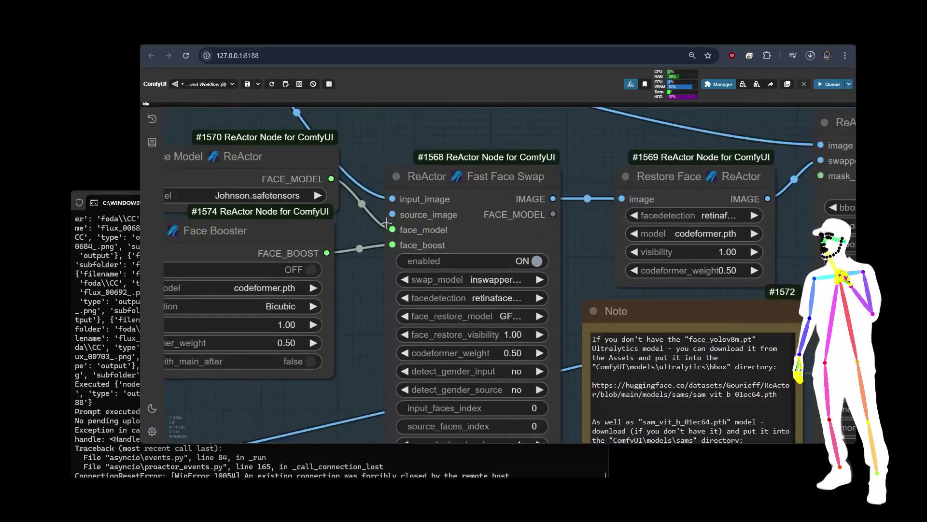
pyautogui.moveTo(391, 214); pyautogui.dragTo(361, 213)
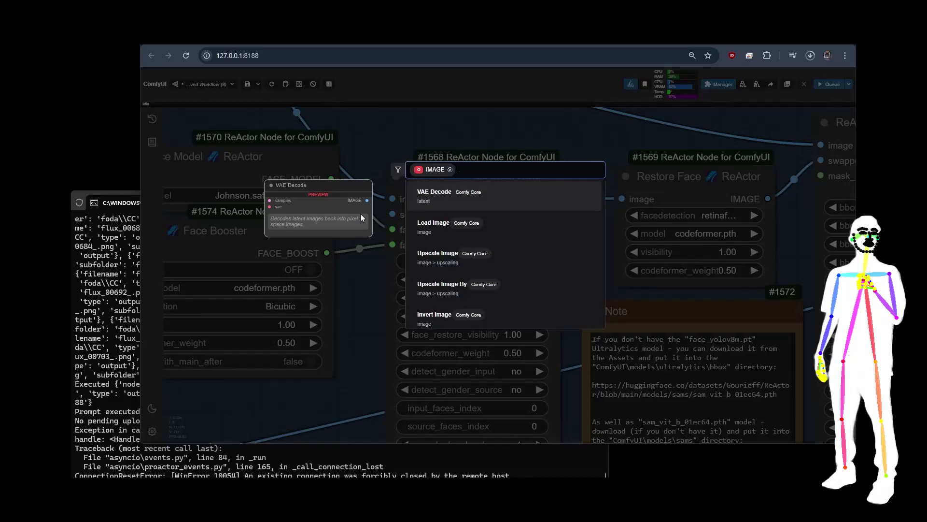
pyautogui.click(360, 274)
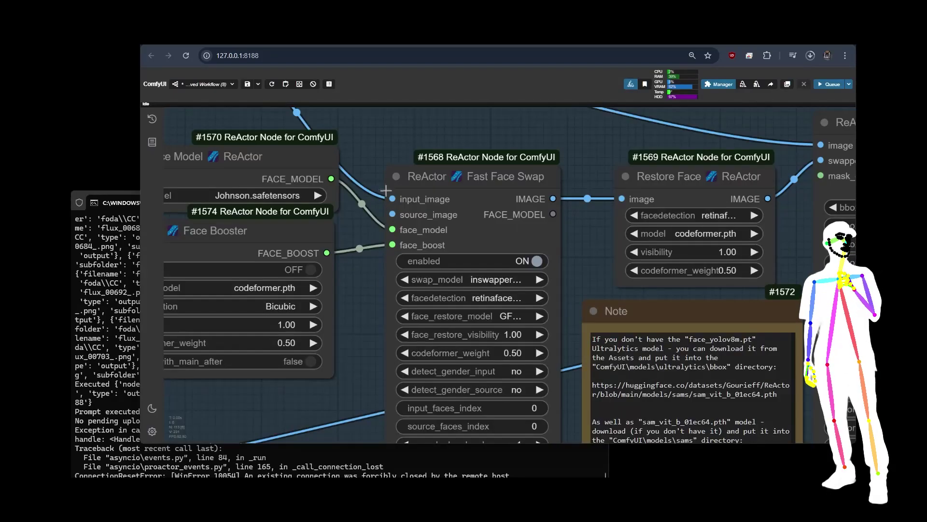
# Step: Nudge the Load Face Model node slightly up, then zoom out over the face-swap chain
pyautogui.moveTo(236, 152)
pyautogui.mouseDown()
pyautogui.moveTo(247, 133)
pyautogui.moveTo(235, 147)
pyautogui.mouseUp()
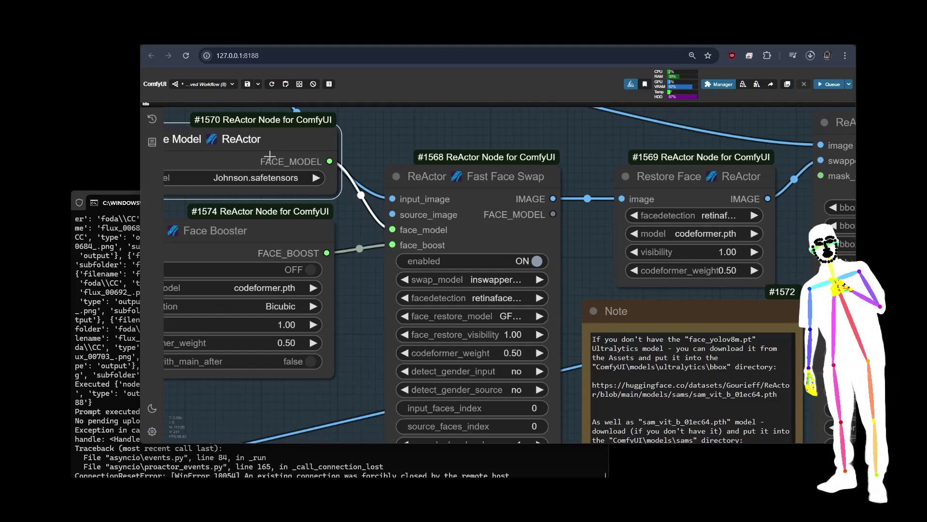
pyautogui.moveTo(270, 156); pyautogui.dragTo(272, 151)
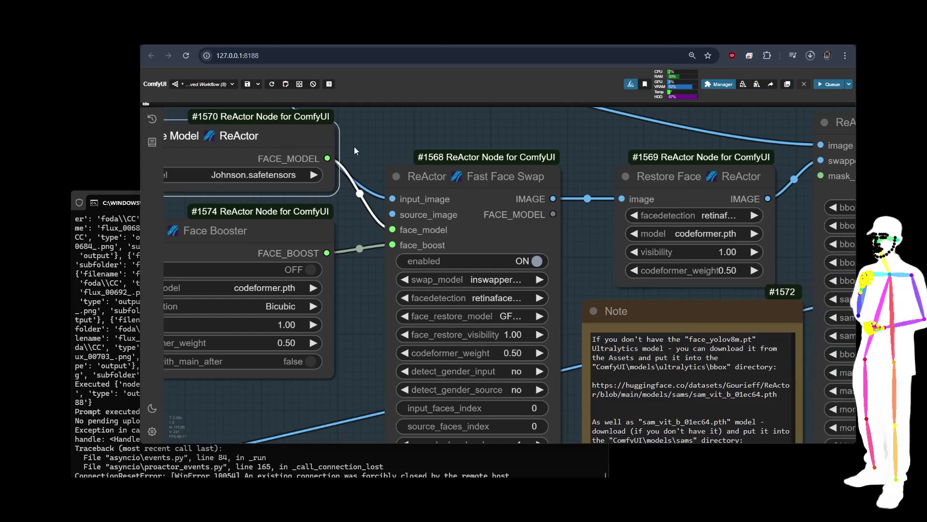
pyautogui.scroll(-4, 381, 137)
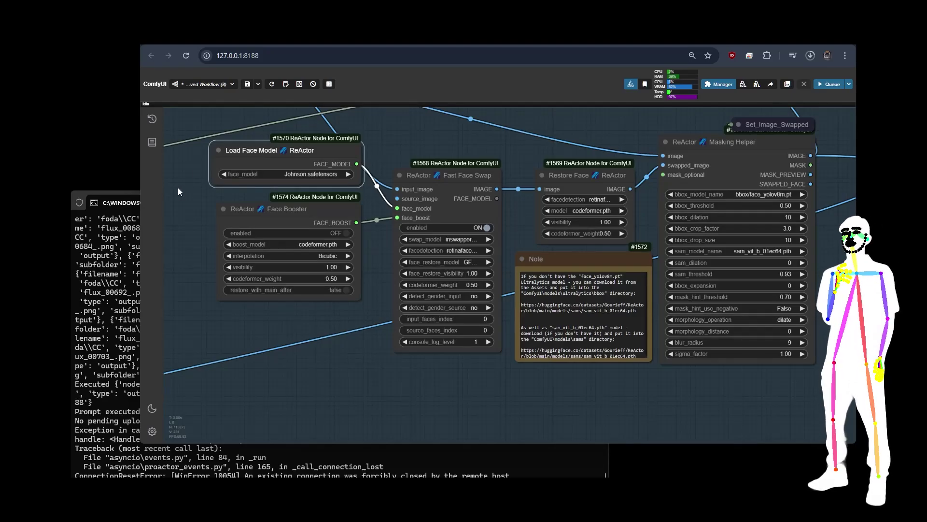
pyautogui.scroll(-5, 179, 192)
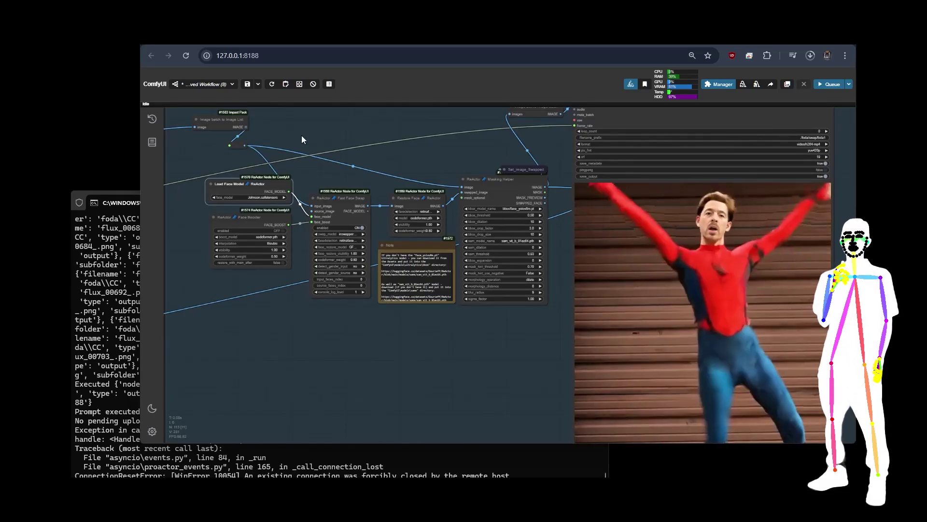
pyautogui.moveTo(172, 155); pyautogui.dragTo(208, 176)
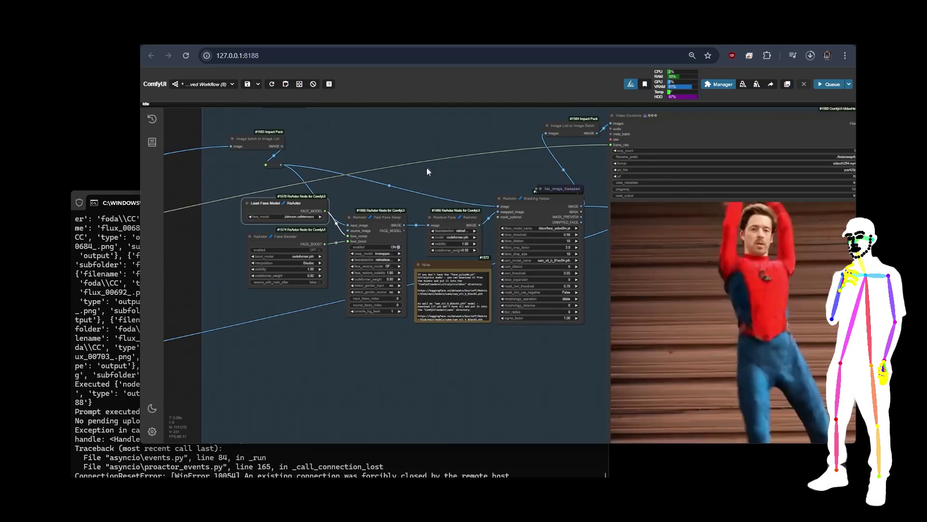
pyautogui.scroll(6, 419, 162)
pyautogui.moveTo(419, 165); pyautogui.dragTo(437, 139)
pyautogui.click(676, 177)
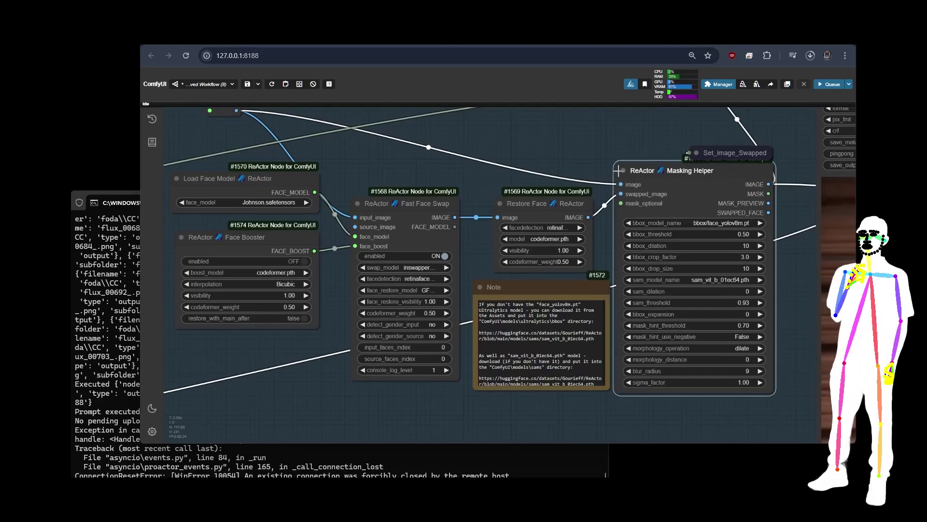
pyautogui.scroll(-6, 499, 208)
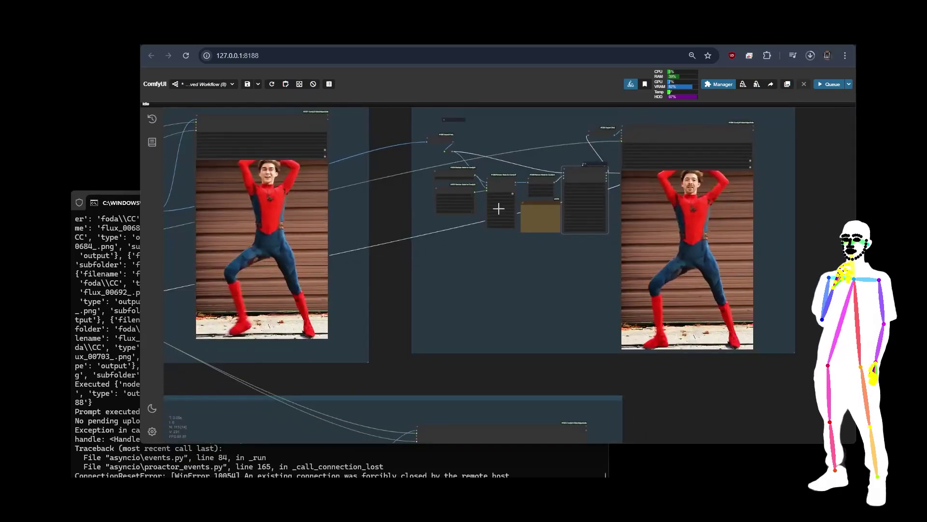
pyautogui.scroll(8, 802, 146)
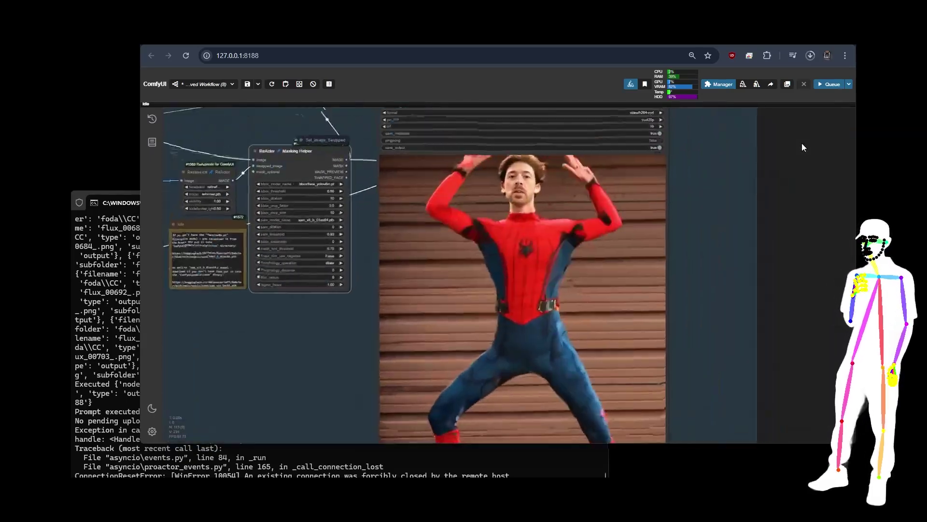
pyautogui.scroll(3, 802, 143)
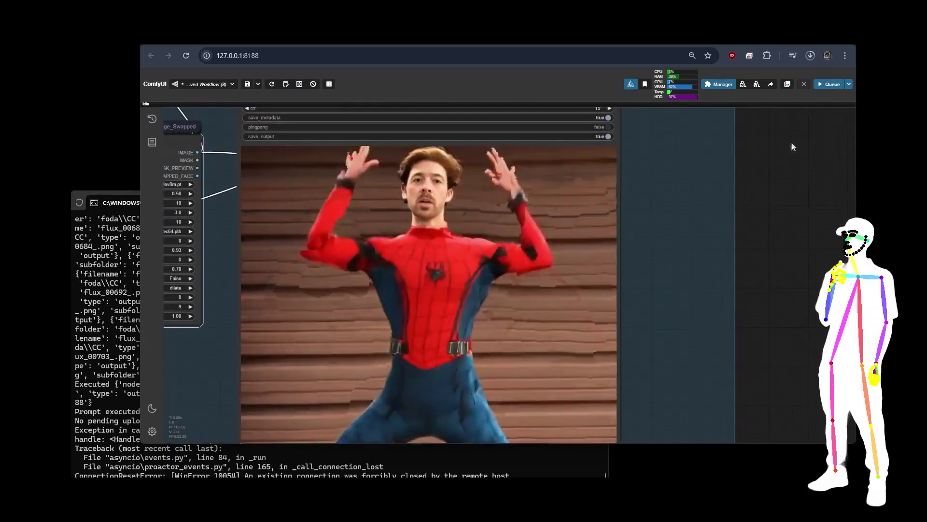
pyautogui.scroll(-8, 770, 157)
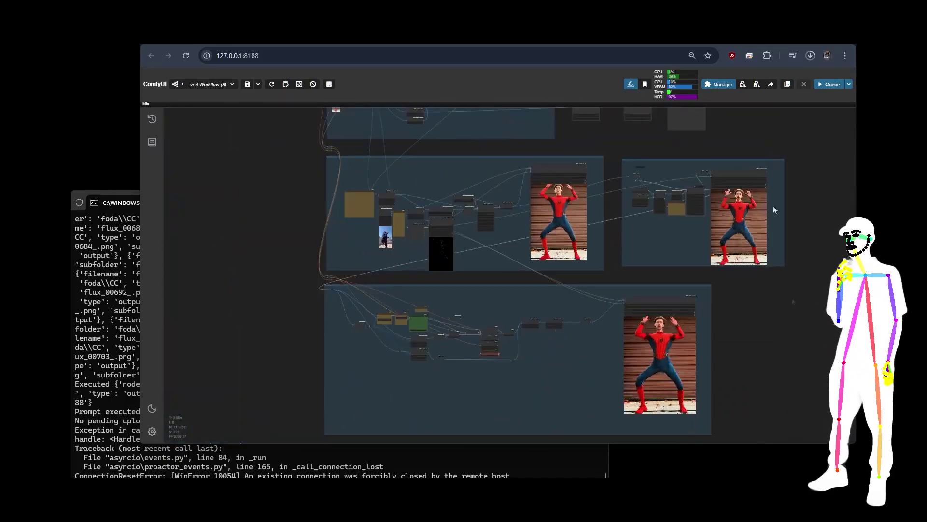
pyautogui.scroll(5, 569, 220)
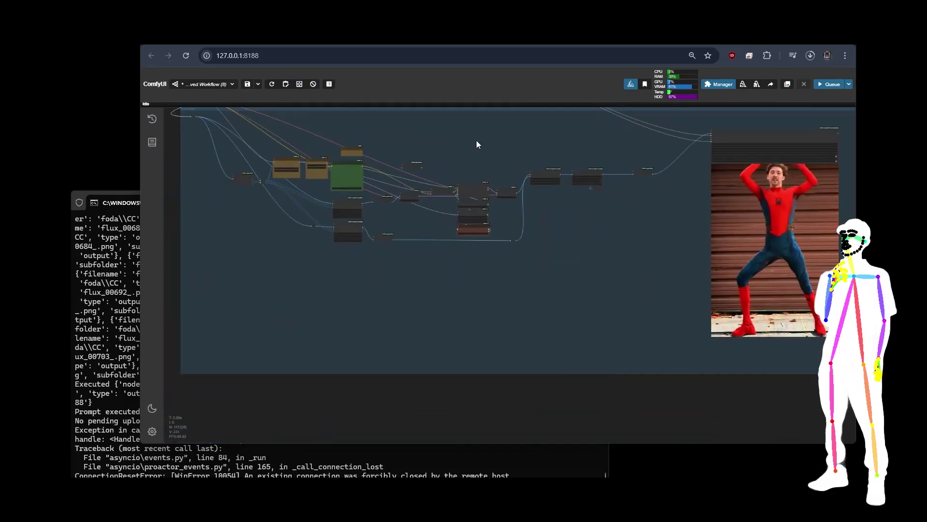
pyautogui.scroll(4, 476, 144)
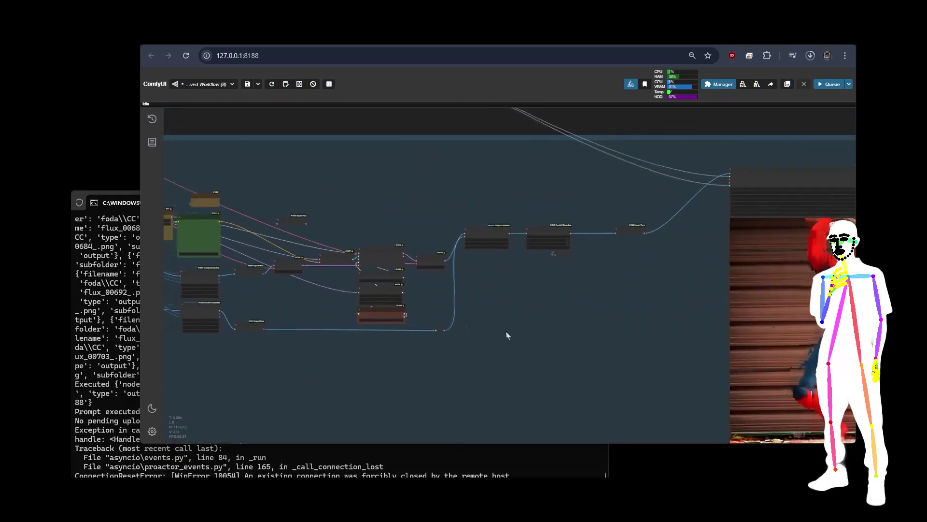
pyautogui.moveTo(507, 335); pyautogui.dragTo(235, 311)
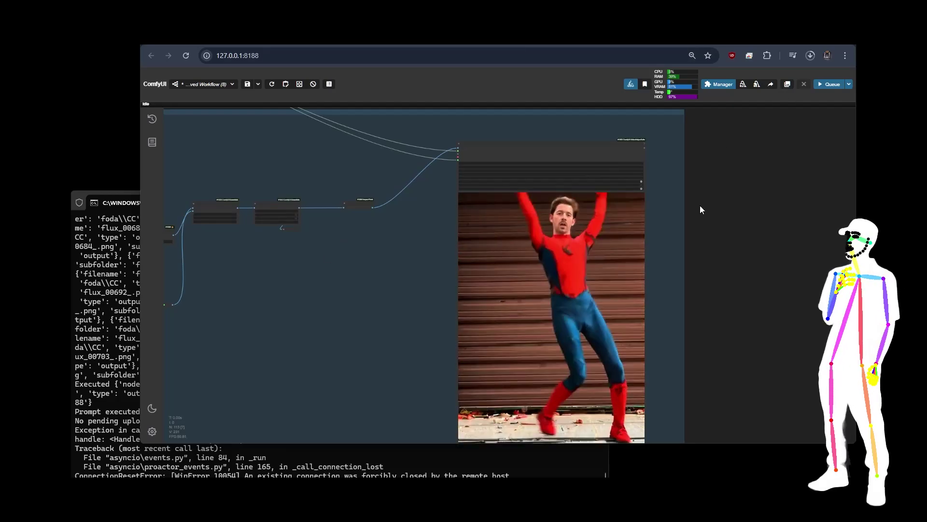
pyautogui.scroll(5, 630, 151)
pyautogui.moveTo(720, 295); pyautogui.dragTo(782, 258)
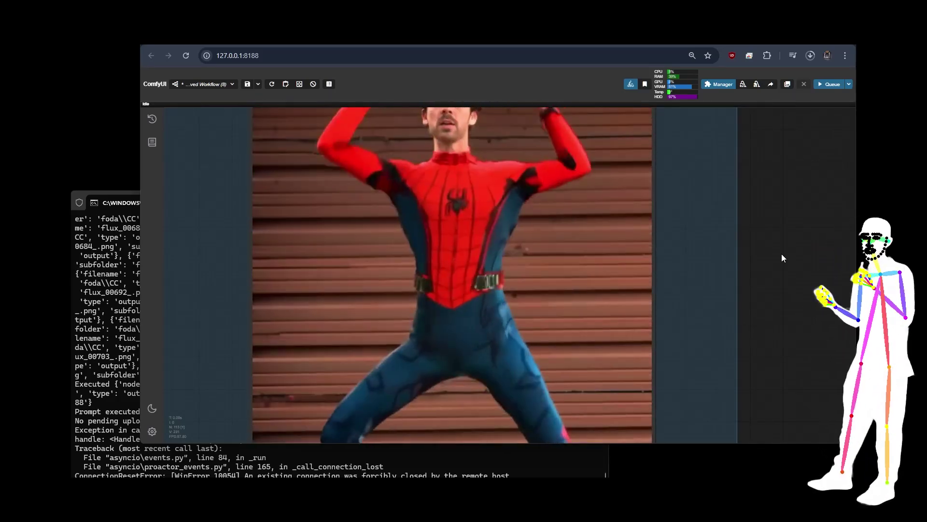
pyautogui.scroll(-3, 782, 254)
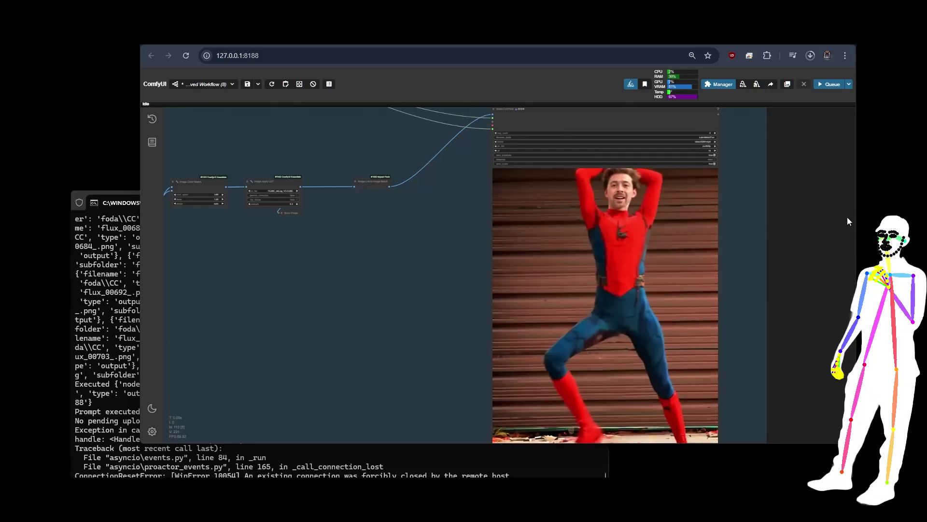
pyautogui.scroll(-5, 264, 285)
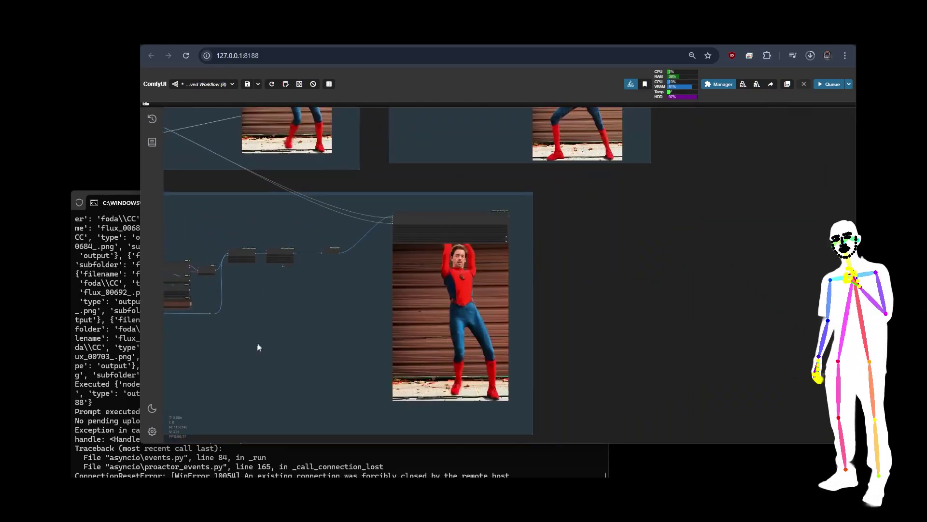
pyautogui.moveTo(258, 343); pyautogui.dragTo(422, 366)
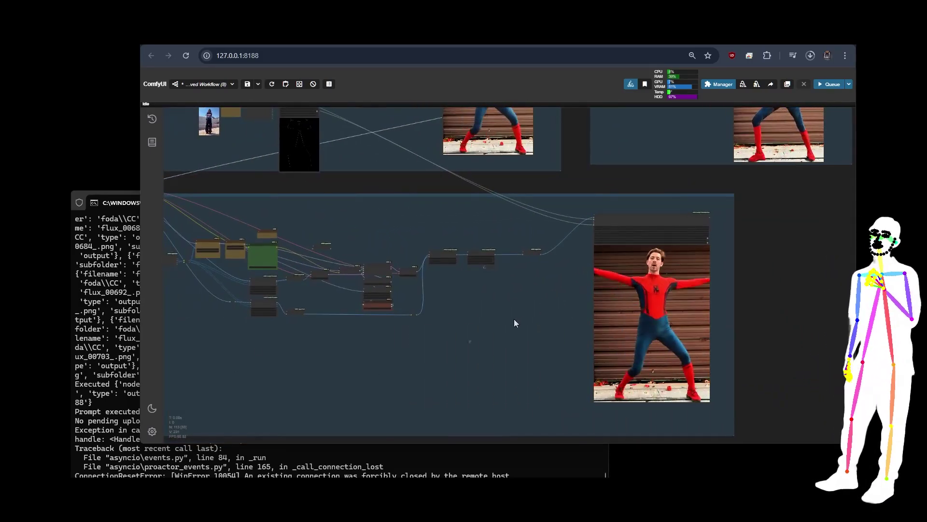
pyautogui.scroll(-3, 433, 340)
pyautogui.scroll(2, 401, 377)
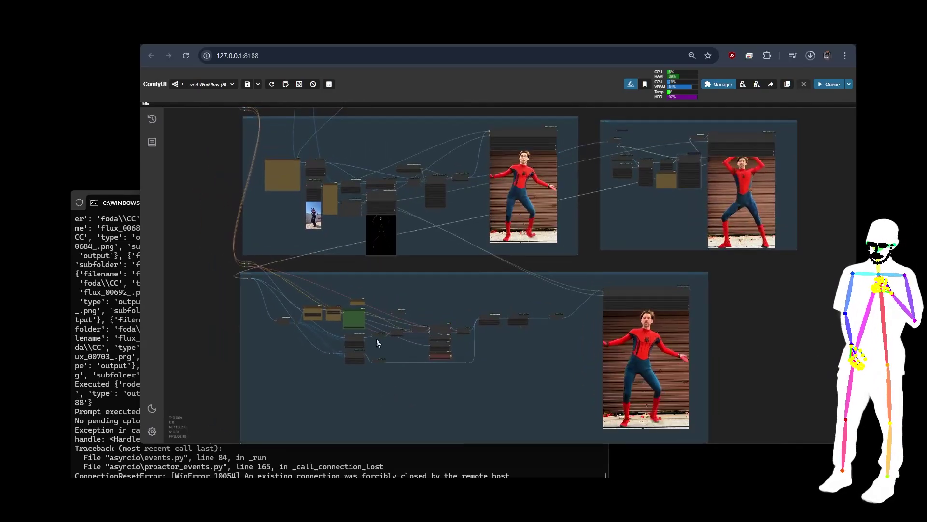
pyautogui.scroll(-5, 830, 346)
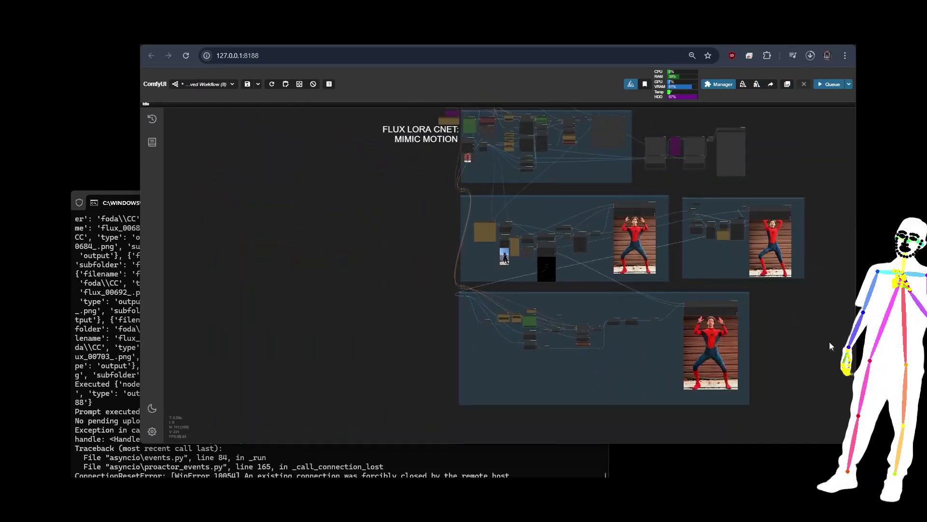
pyautogui.hscroll(5, 816, 324)
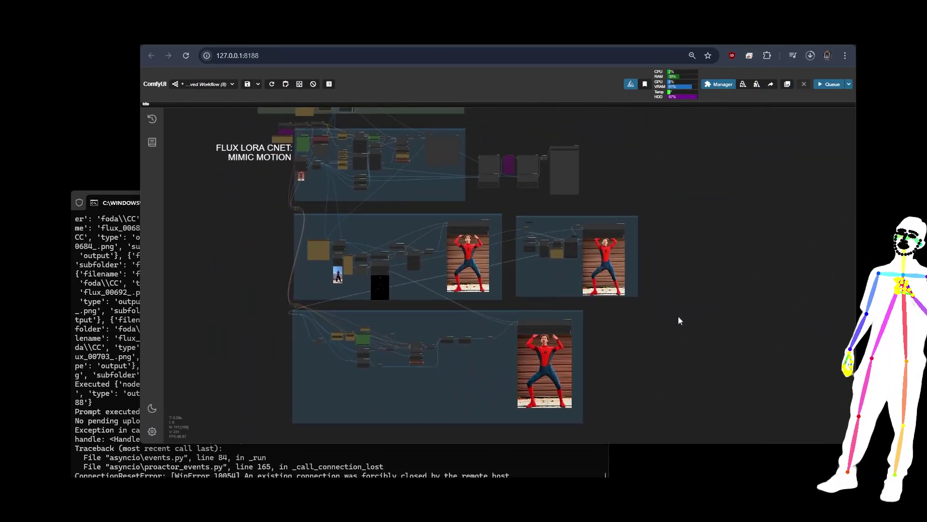
pyautogui.scroll(-2, 719, 280)
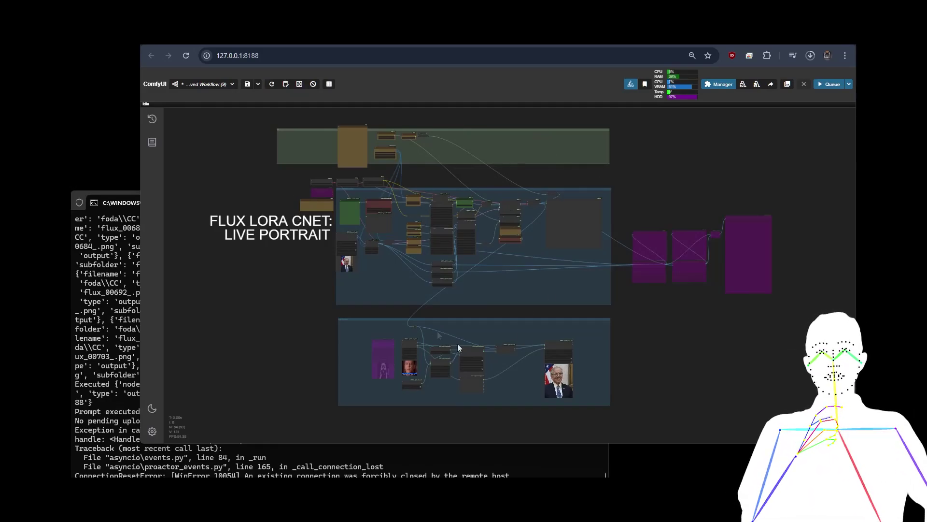
# Step: Zoom in on the Live Portrait group and frame its driving video and LivePortrait nodes
pyautogui.scroll(8, 475, 347)
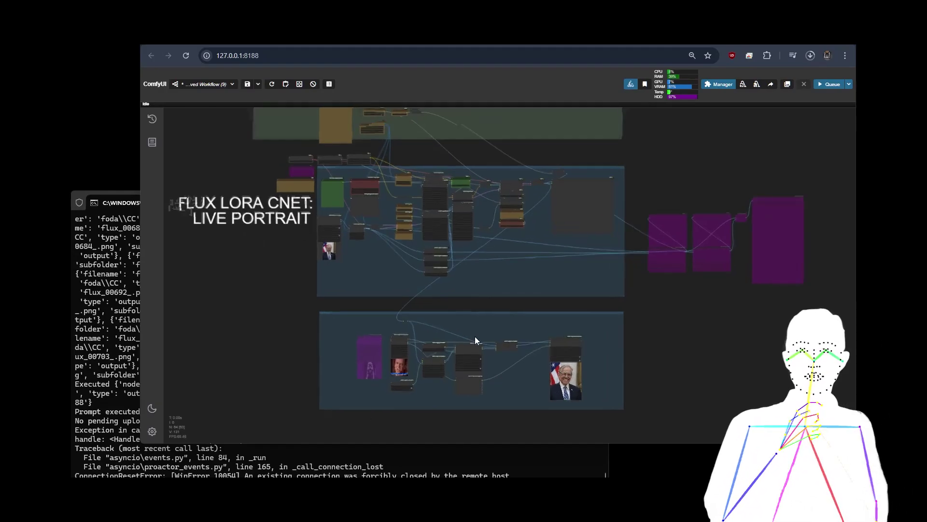
pyautogui.scroll(2, 500, 371)
pyautogui.moveTo(502, 369); pyautogui.dragTo(564, 314)
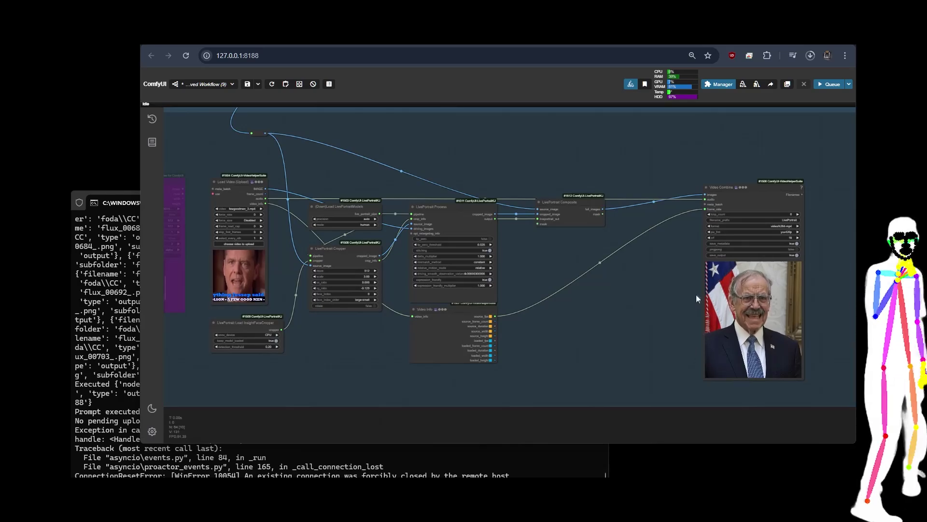
# Step: Zoom around the Live Portrait group and bring the Load Video node into view
pyautogui.scroll(-6, 634, 357)
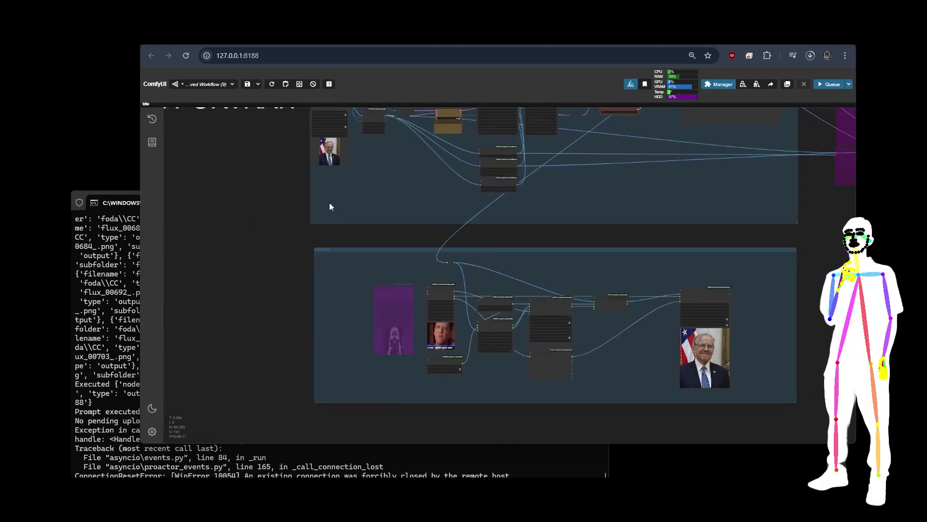
pyautogui.scroll(5, 629, 355)
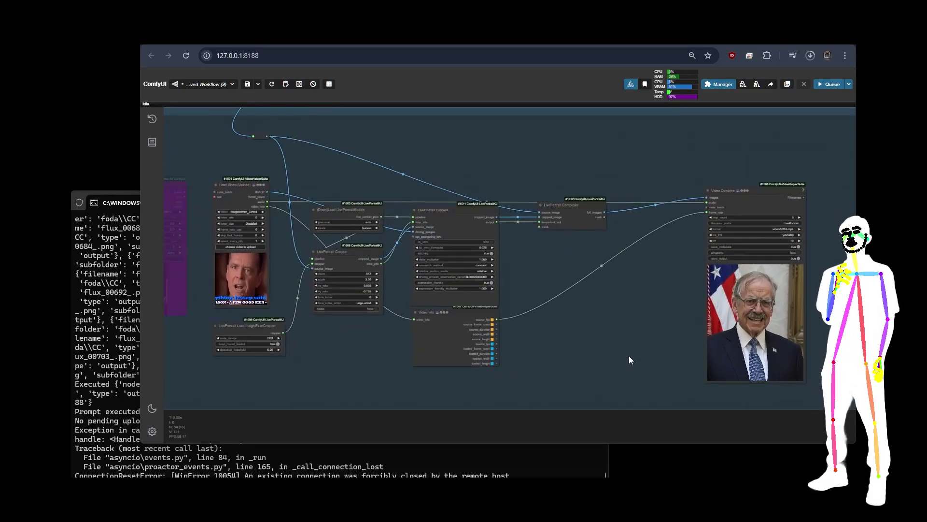
pyautogui.scroll(3, 528, 346)
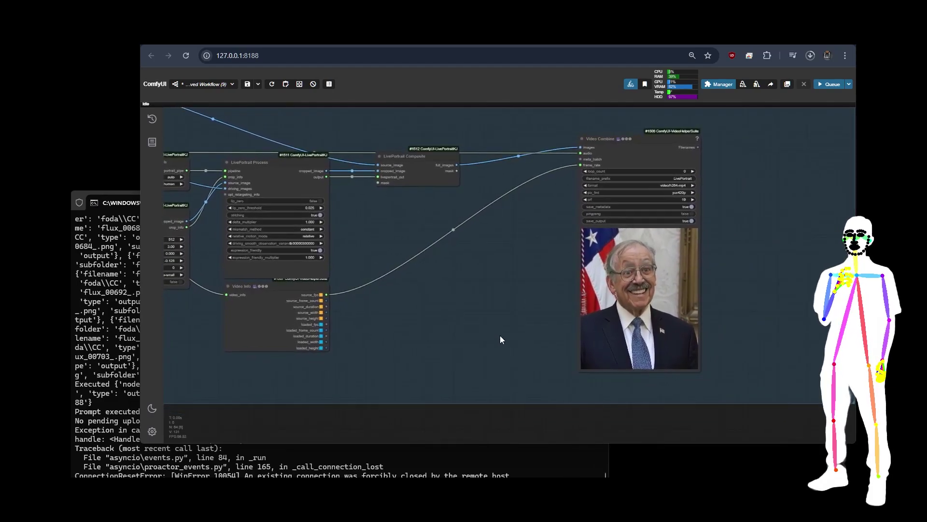
pyautogui.scroll(3, 528, 274)
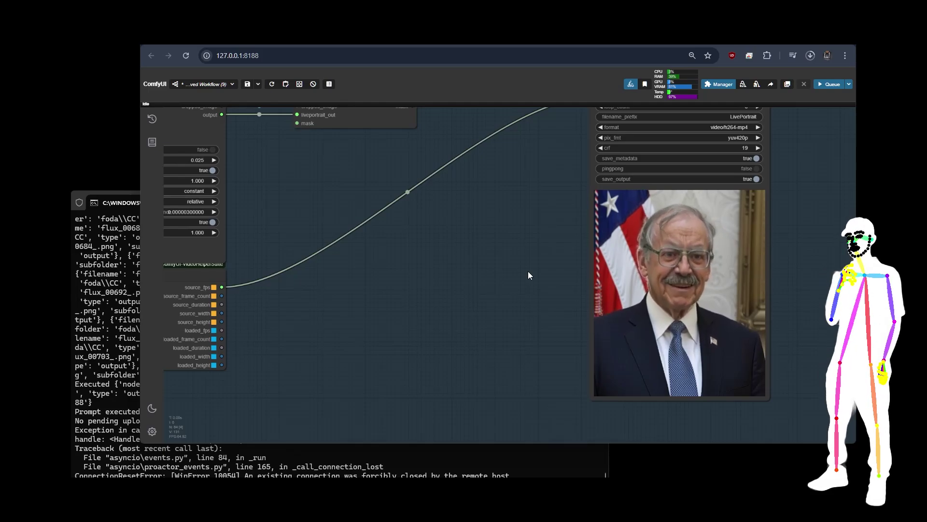
pyautogui.scroll(-3, 539, 314)
pyautogui.scroll(-3, 540, 314)
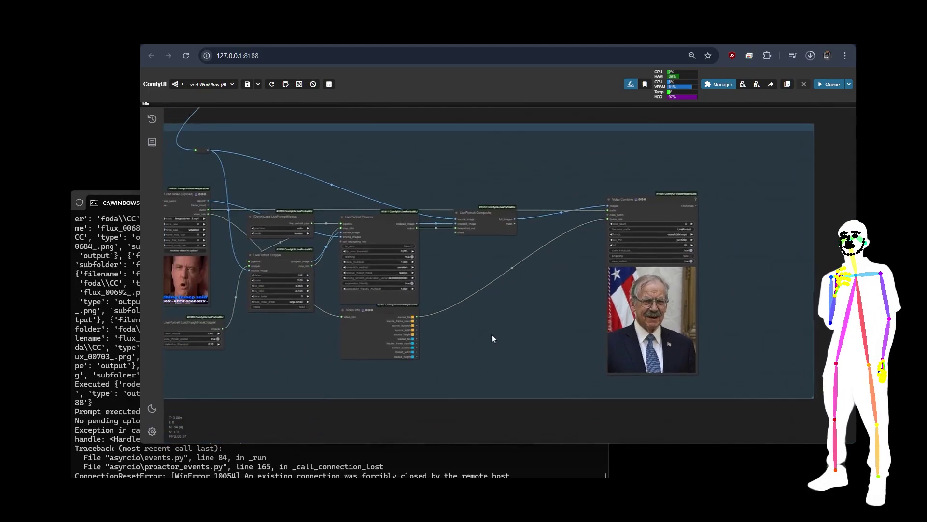
pyautogui.moveTo(491, 333); pyautogui.dragTo(534, 337)
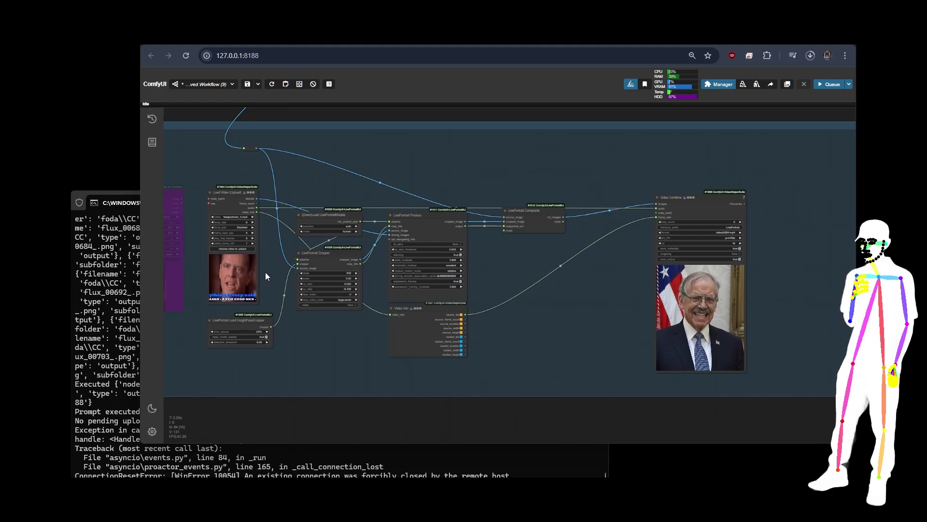
# Step: Centre the Live Portrait nodes, then return to the Civitai Foda FLUX Pack v12 page
pyautogui.scroll(6, 265, 272)
pyautogui.moveTo(289, 268); pyautogui.dragTo(363, 289)
pyautogui.scroll(1, 364, 261)
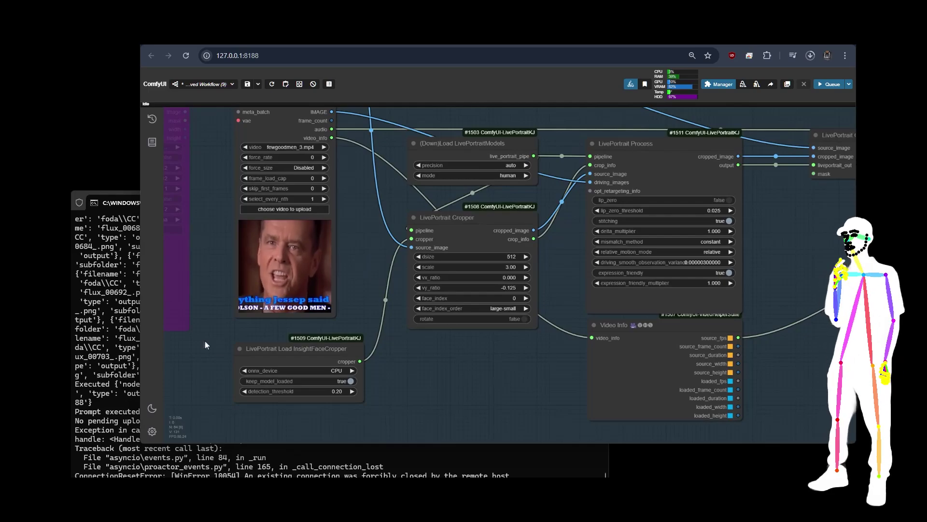
pyautogui.scroll(-5, 193, 343)
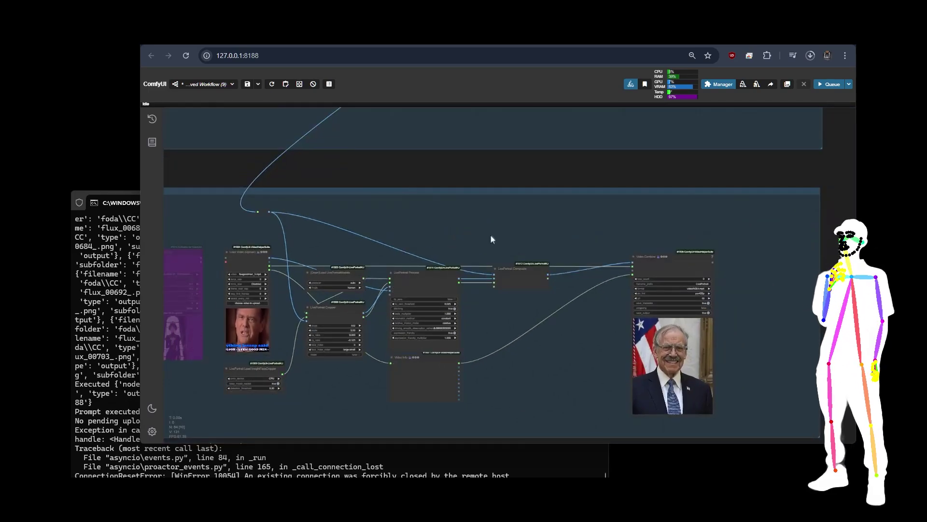
pyautogui.moveTo(553, 215); pyautogui.dragTo(558, 174)
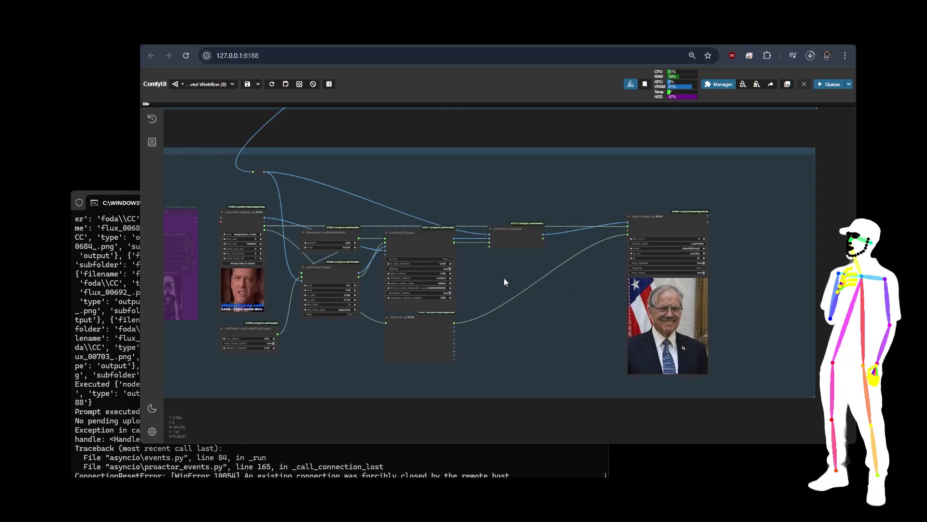
pyautogui.scroll(6, 505, 282)
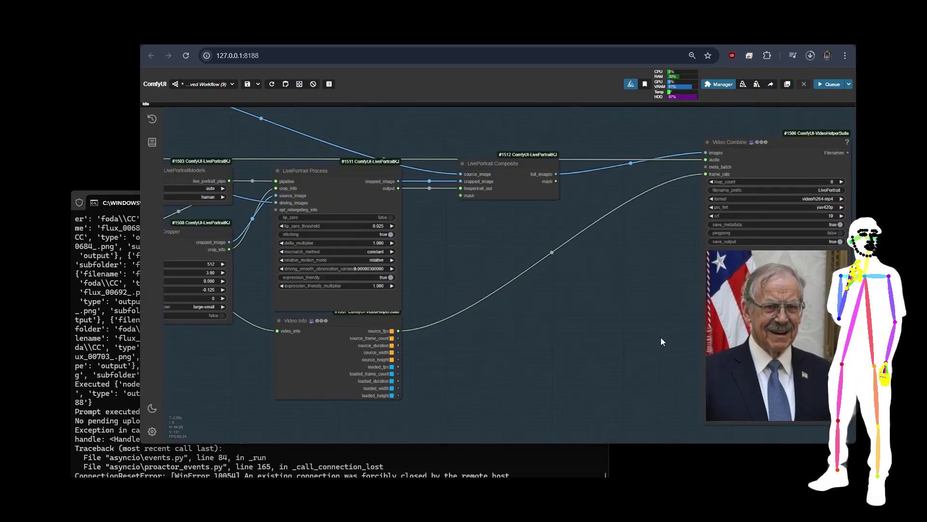
pyautogui.scroll(-2, 661, 341)
pyautogui.click(220, 44)
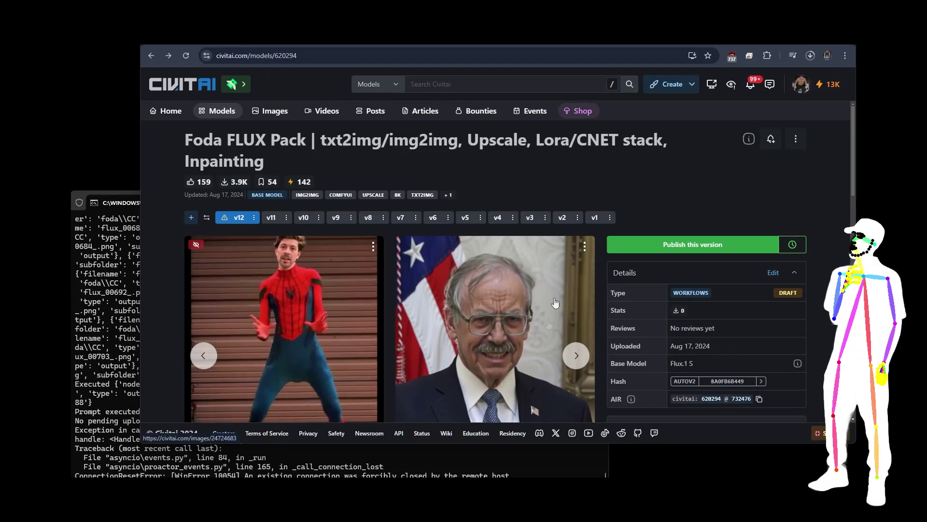
pyautogui.scroll(-2, 531, 196)
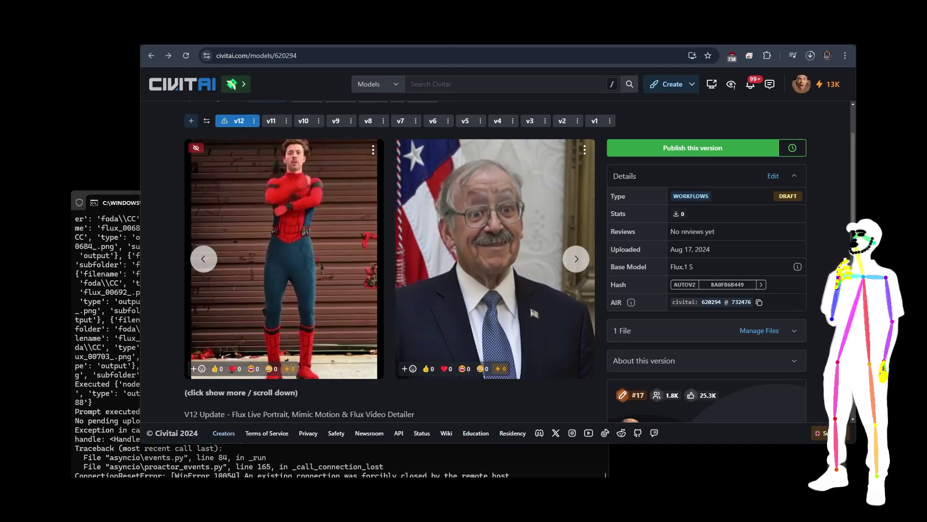
pyautogui.hotkey('ctrl', 'Tab')
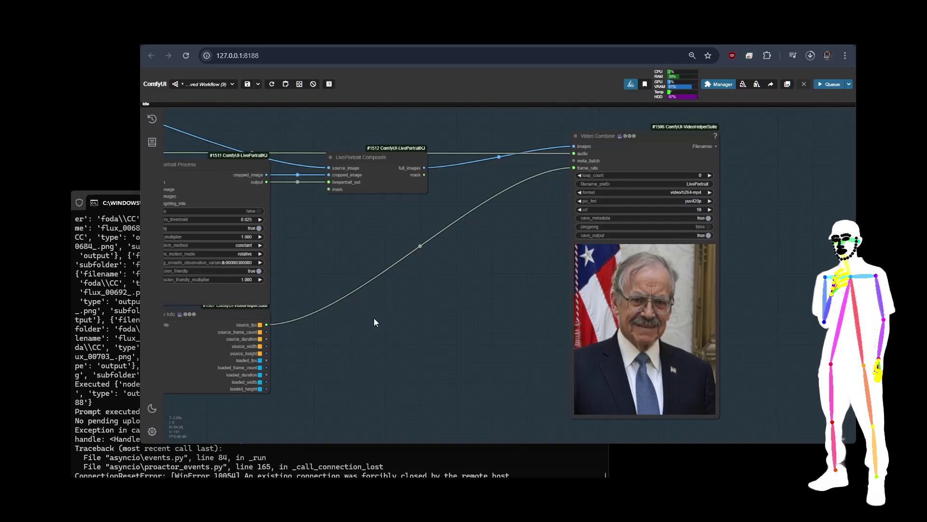
pyautogui.moveTo(374, 318); pyautogui.dragTo(530, 314)
pyautogui.scroll(8, 434, 251)
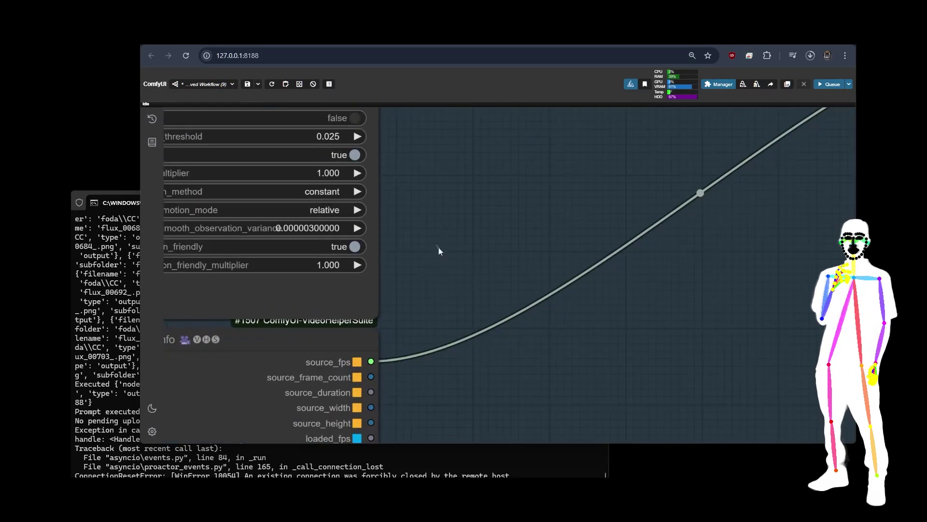
pyautogui.moveTo(443, 260); pyautogui.dragTo(558, 269)
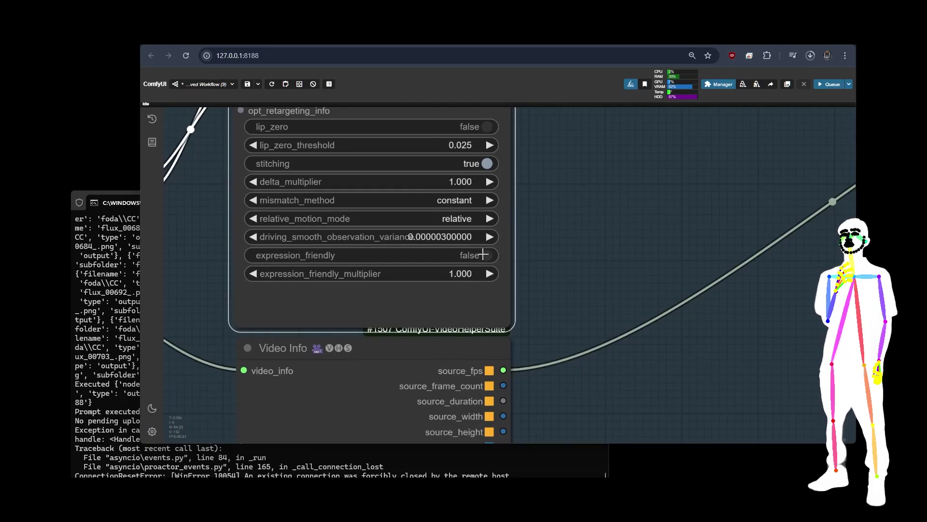
pyautogui.scroll(-10, 192, 267)
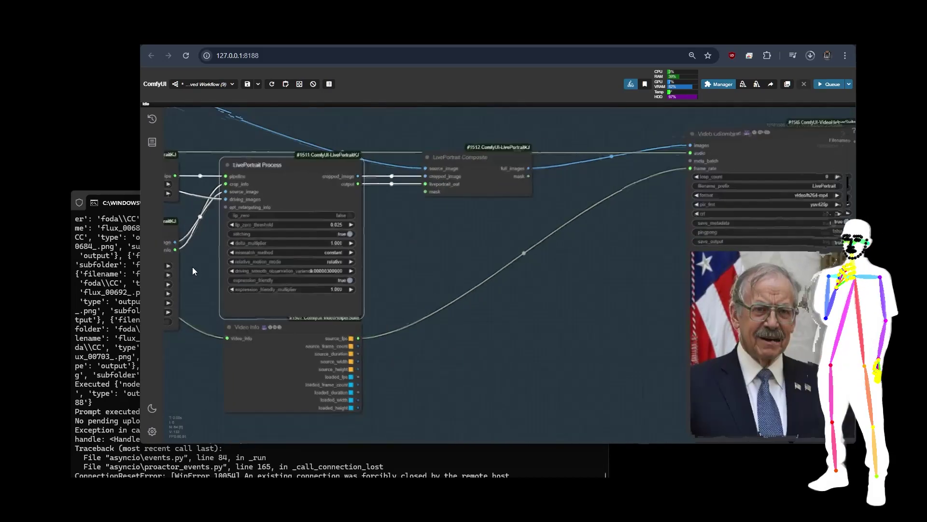
pyautogui.moveTo(507, 346); pyautogui.dragTo(472, 318)
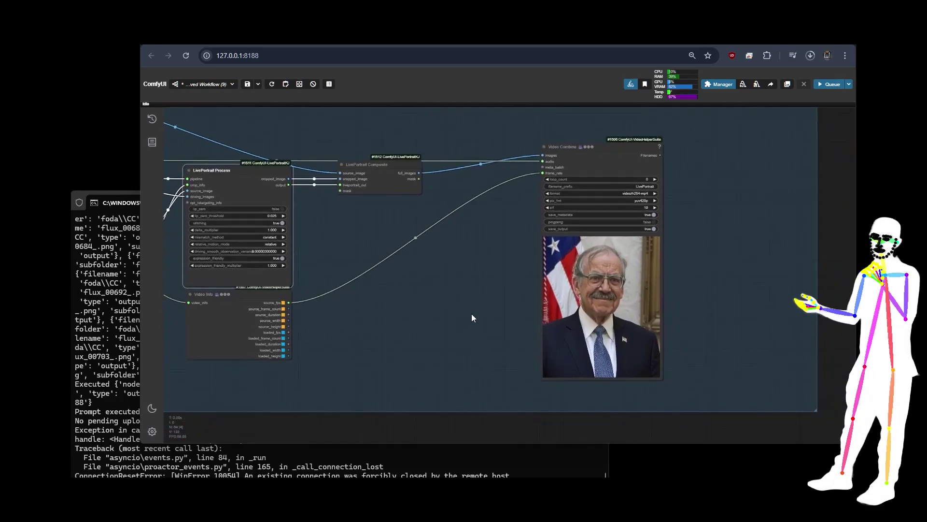
pyautogui.scroll(6, 685, 271)
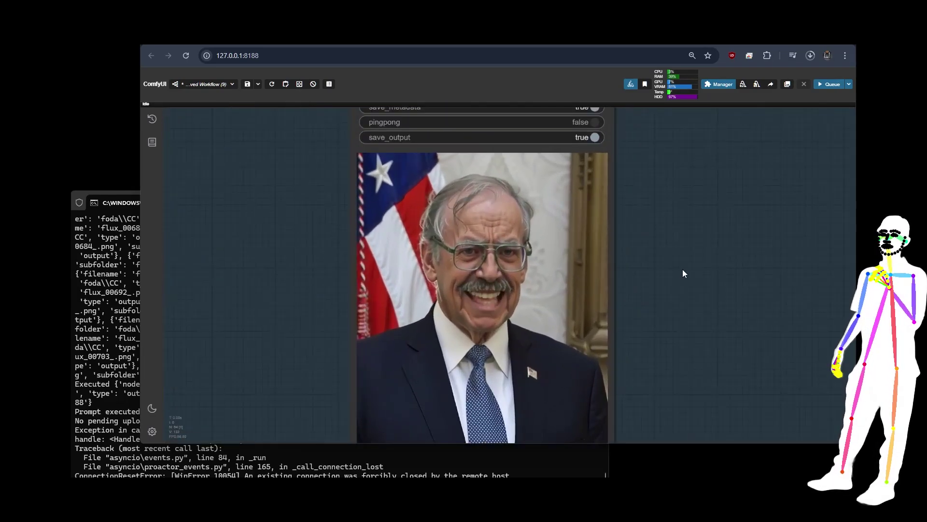
pyautogui.moveTo(683, 274); pyautogui.dragTo(725, 282)
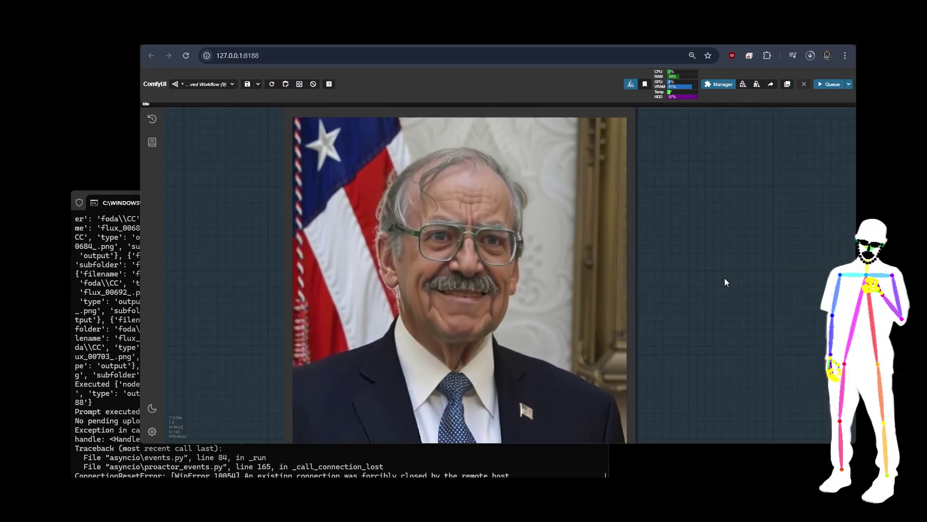
pyautogui.scroll(-10, 716, 276)
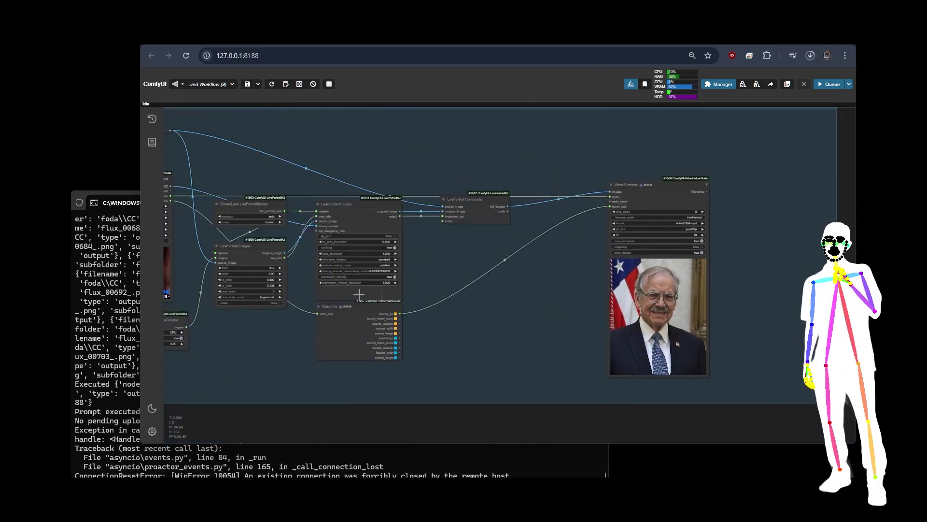
pyautogui.scroll(-5, 417, 293)
pyautogui.scroll(2, 403, 230)
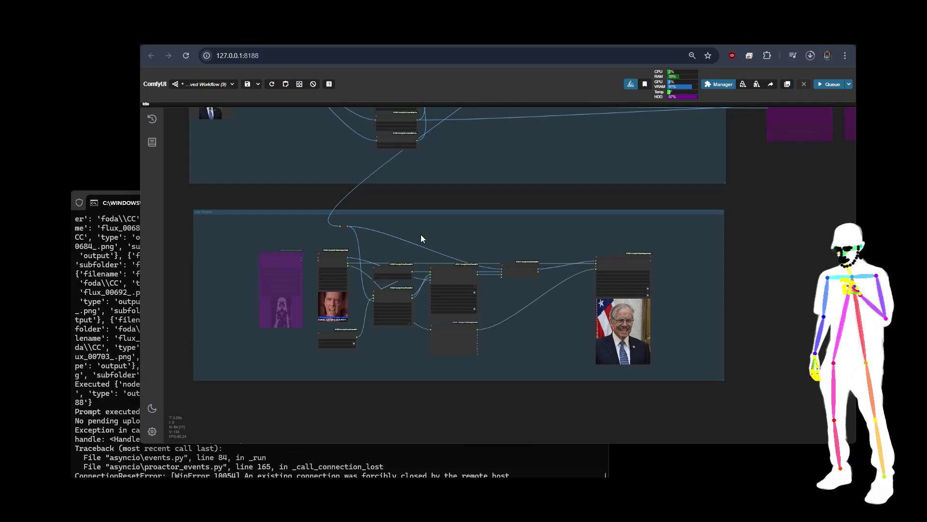
pyautogui.hotkey('ctrl', 'Tab')
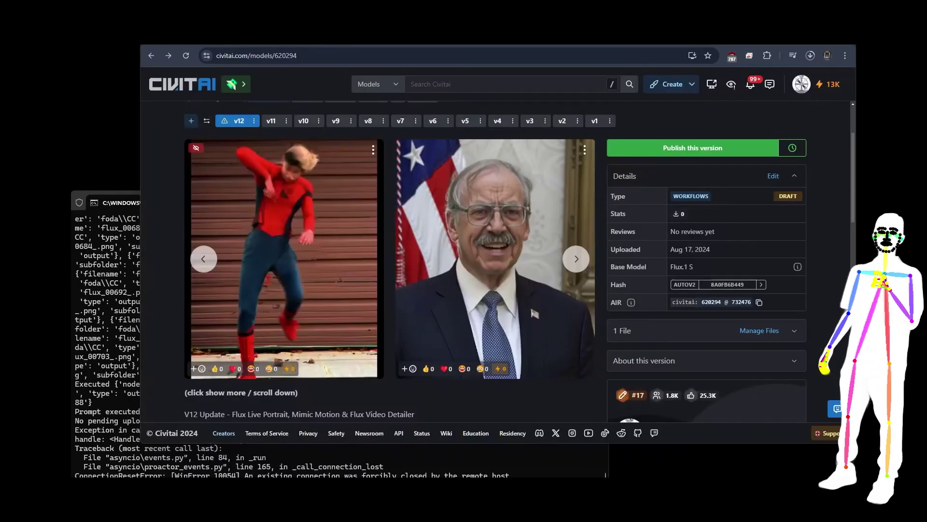